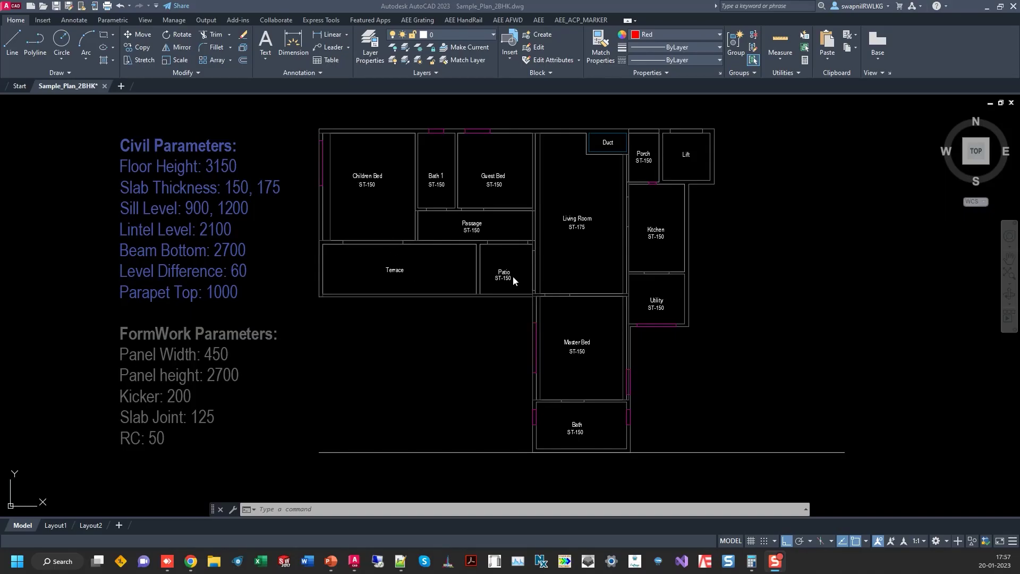
Step: Run Check SP on the window-selected 2BHK plan and confirm all corners are right angles
click(147, 261)
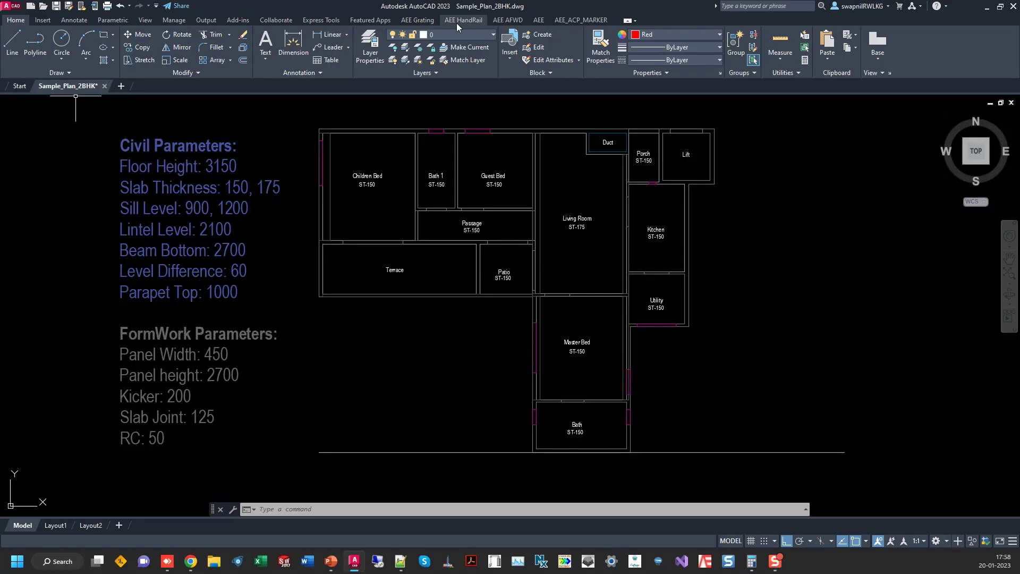
click(507, 19)
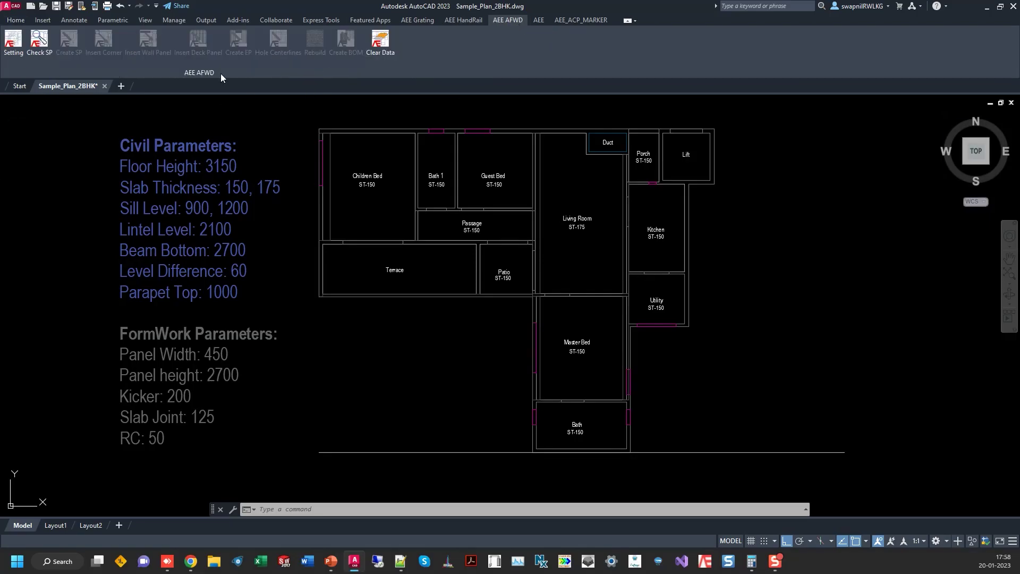
click(39, 53)
click(302, 114)
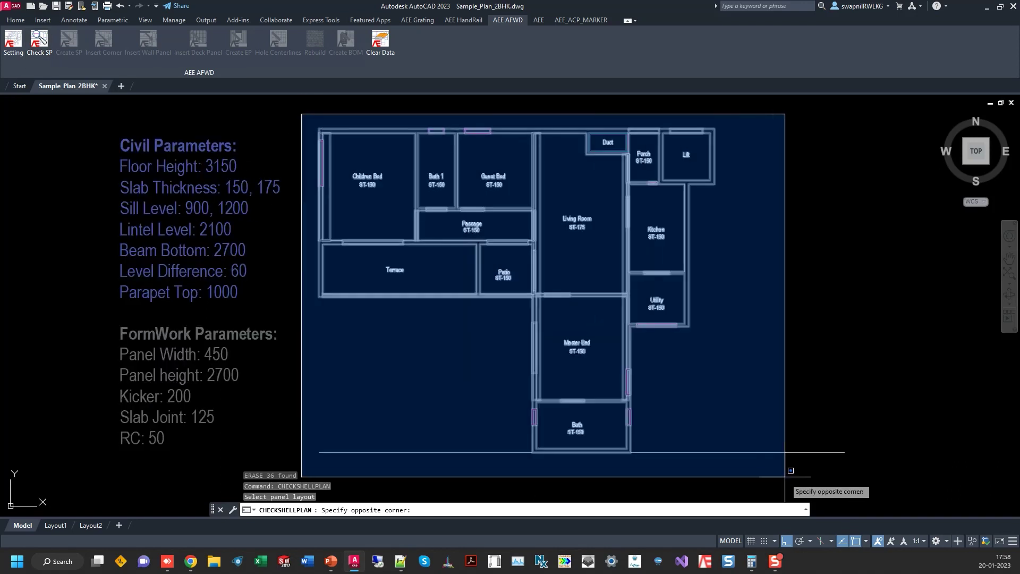
click(791, 471)
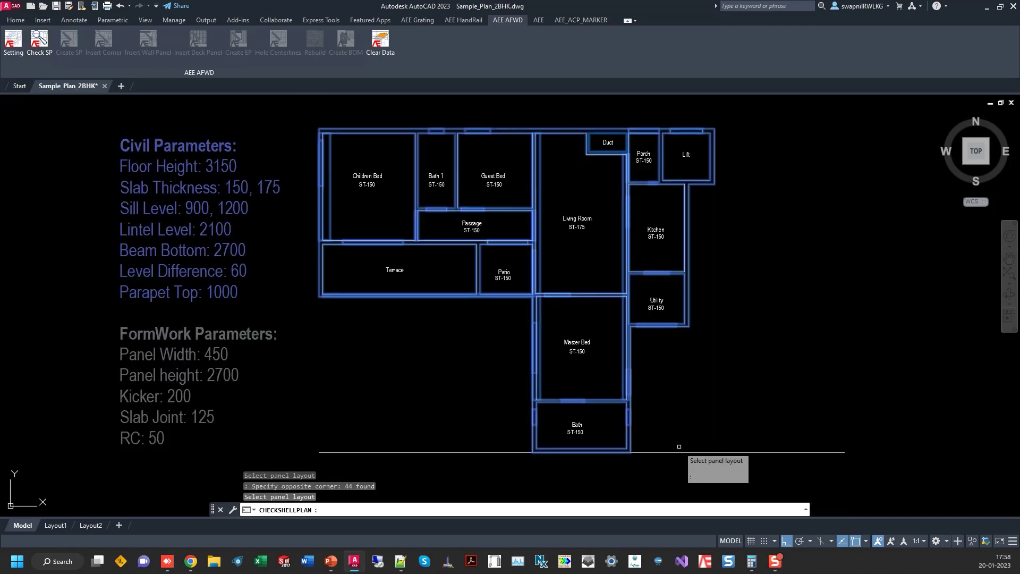
key(alt)
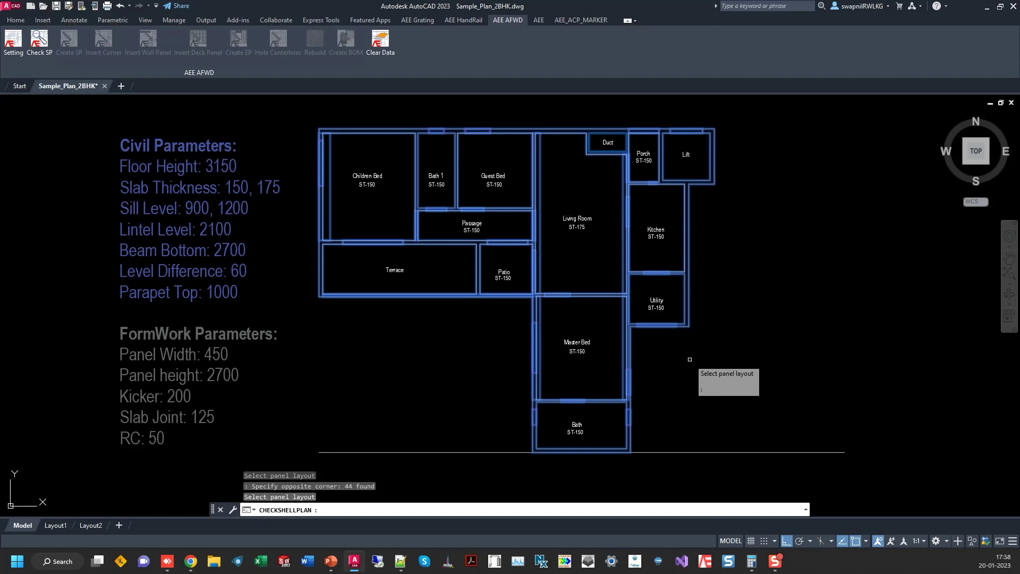
key(Return)
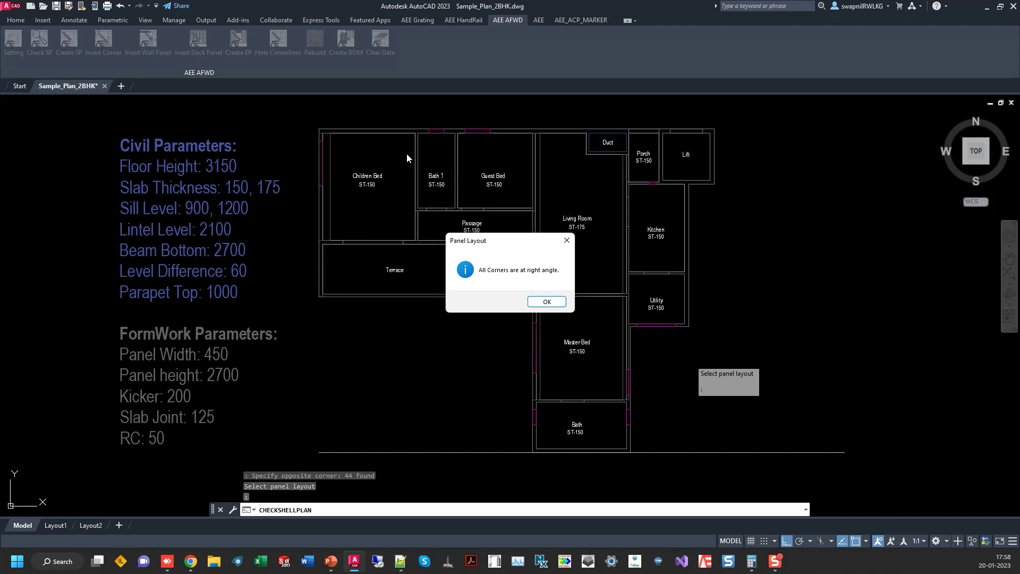
click(547, 302)
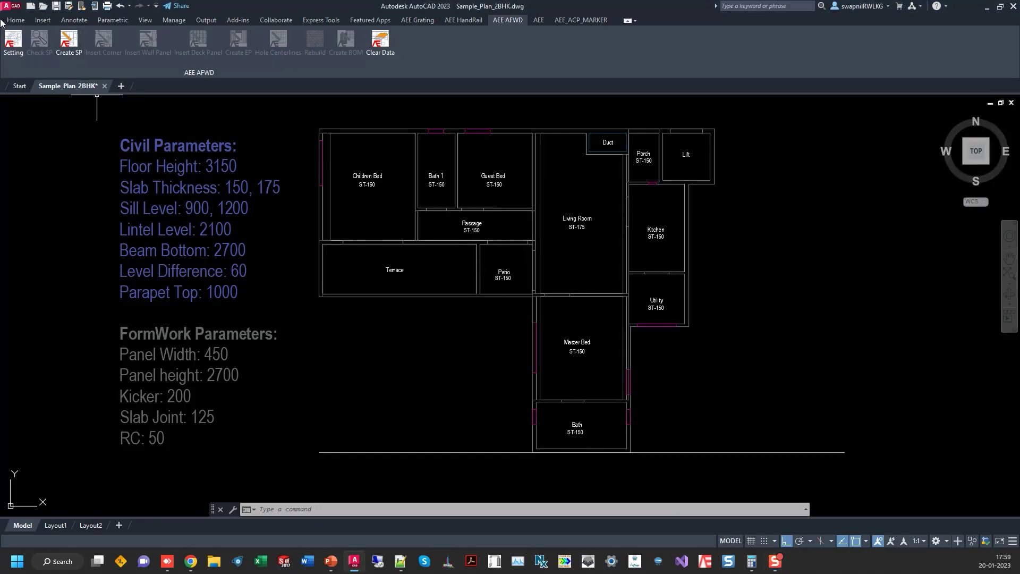
Step: Generate the shell plan with Create SP, placing it beside the 2BHK layout
click(67, 47)
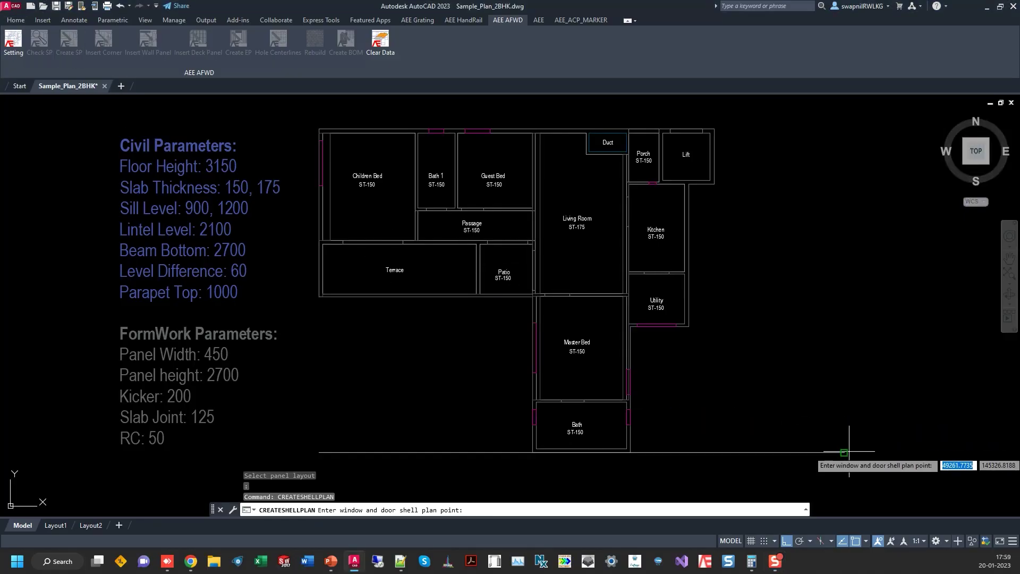
click(834, 374)
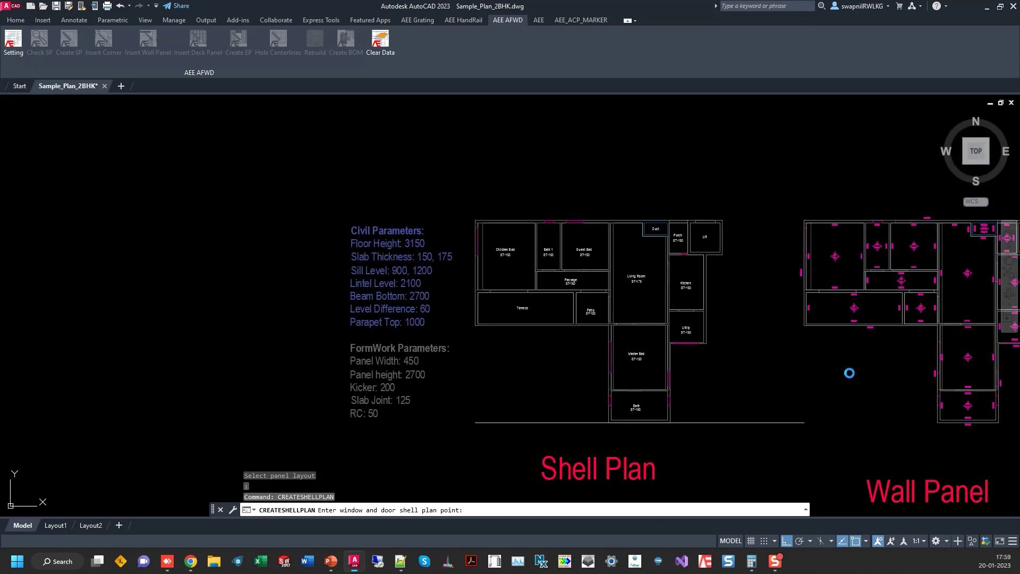
click(543, 301)
Step: Pan and zoom over the Wall Panel Layout to frame rooms R_1, R_2 and R_3
mouse_move(924, 364)
middle_down()
mouse_move(386, 351)
mouse_move(314, 312)
middle_up()
scroll(314, 312, down, 3)
scroll(535, 324, down, 2)
middle_drag(579, 353, 524, 346)
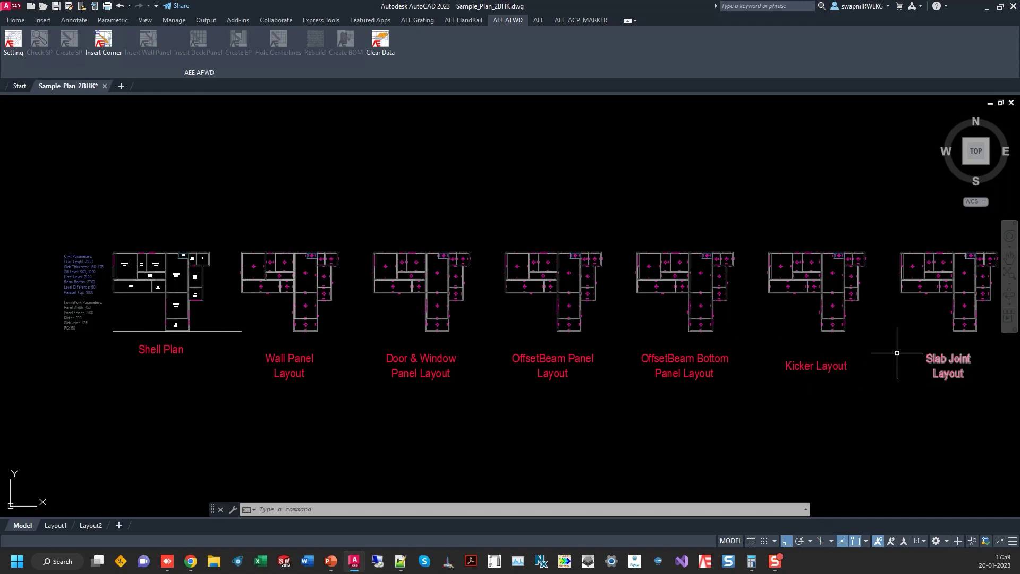
scroll(228, 258, up, 5)
scroll(337, 353, up, 2)
middle_drag(337, 353, 335, 293)
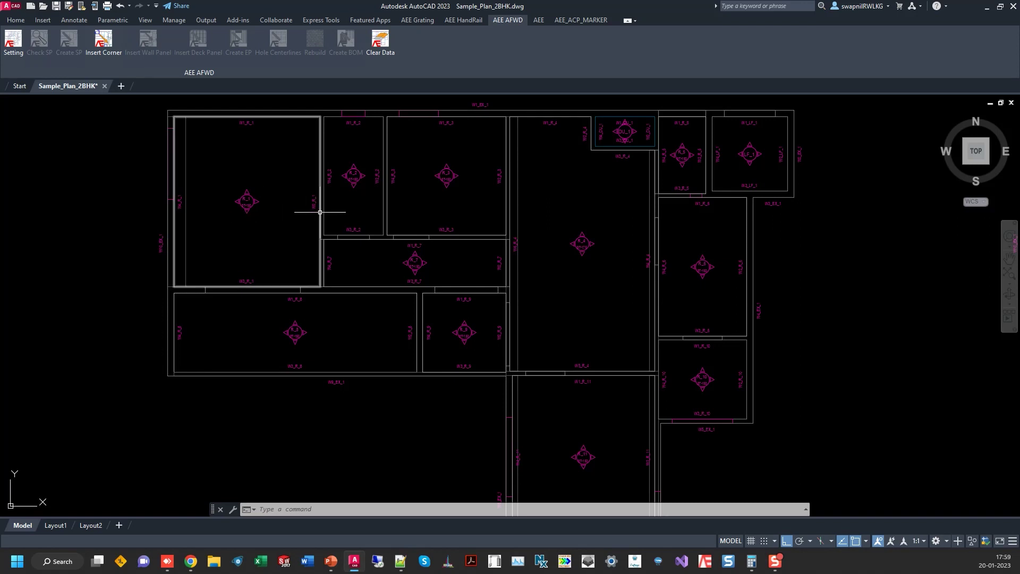
scroll(313, 214, up, 4)
mouse_move(303, 201)
middle_down()
mouse_move(528, 319)
mouse_move(577, 372)
middle_up()
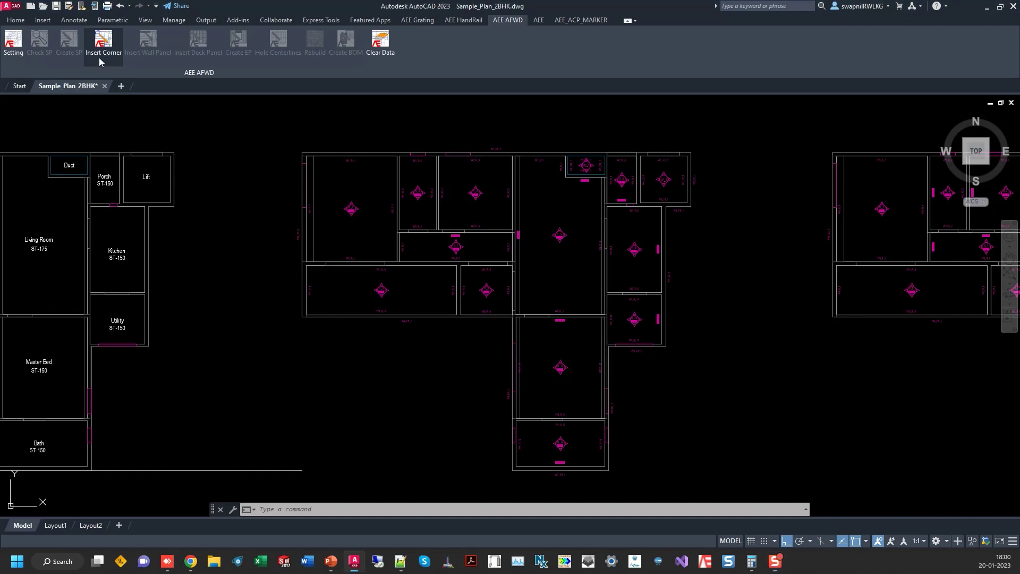
Step: Insert corner pieces like IAX 100 X 100 and EA 60 X 60, then inspect them along wall W1_R_1
click(103, 41)
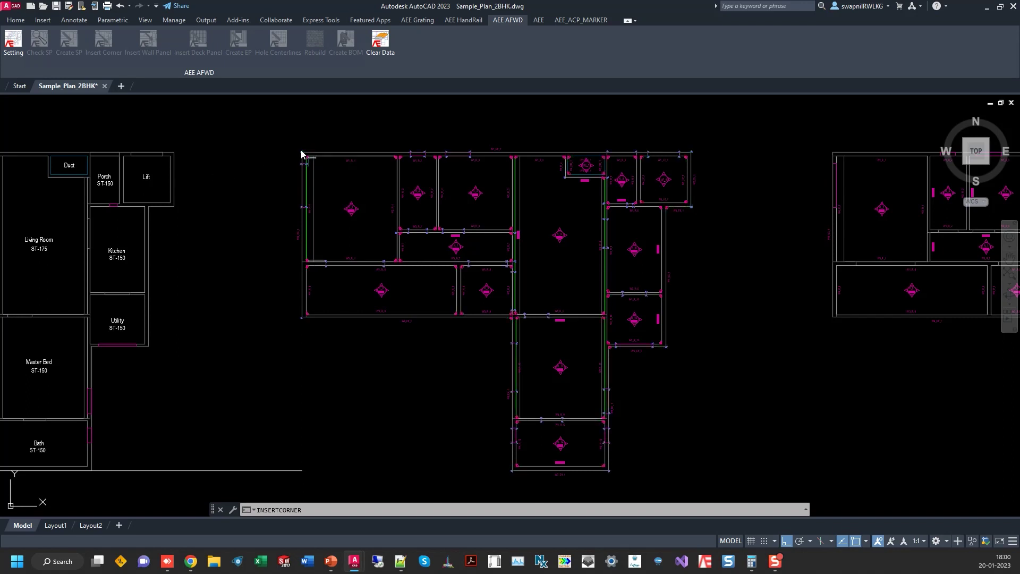
key(Return)
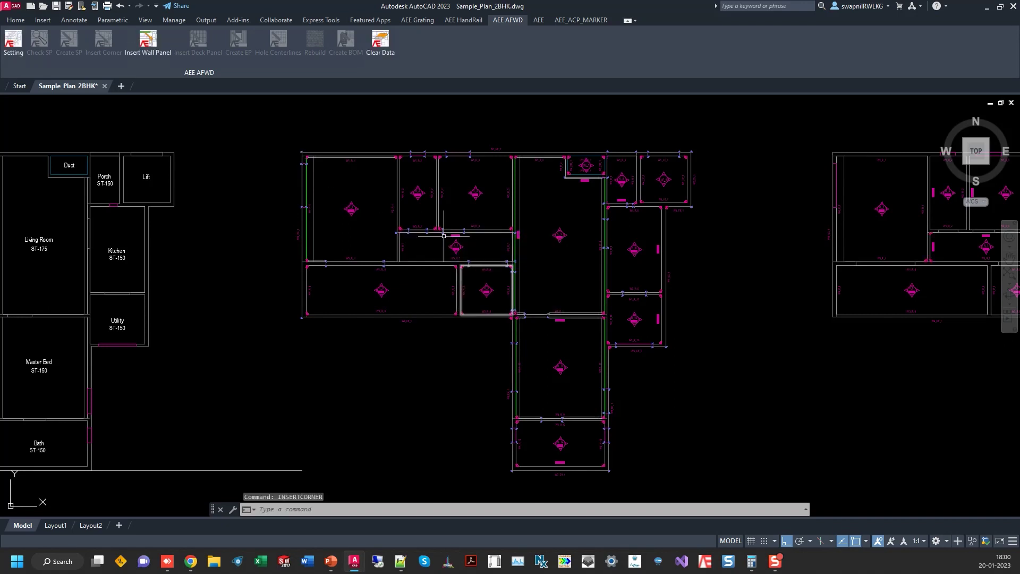
scroll(306, 156, up, 6)
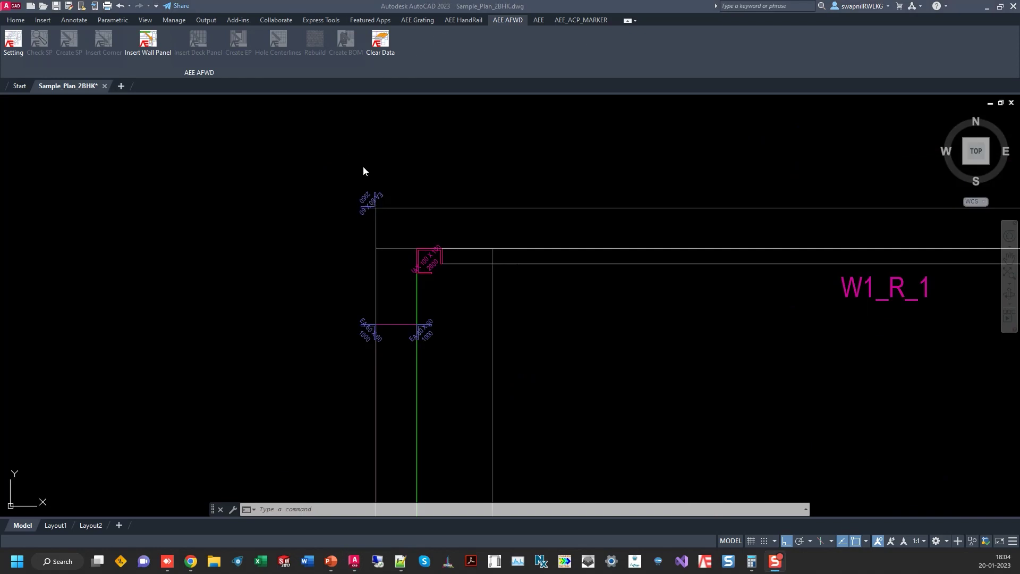
scroll(377, 218, up, 4)
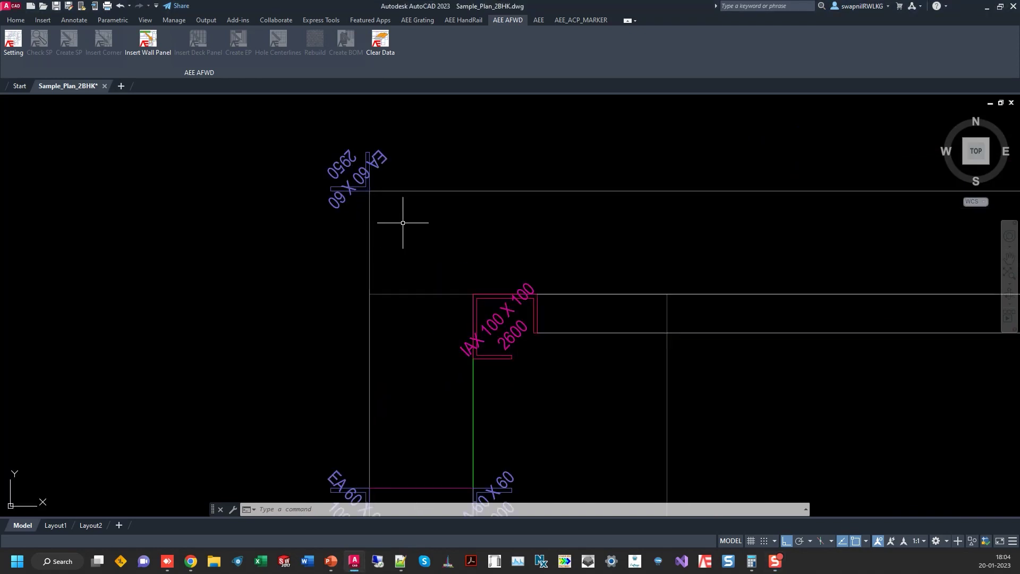
middle_drag(723, 281, 245, 263)
middle_drag(702, 266, 369, 269)
middle_drag(599, 287, 153, 287)
middle_drag(903, 303, 11, 305)
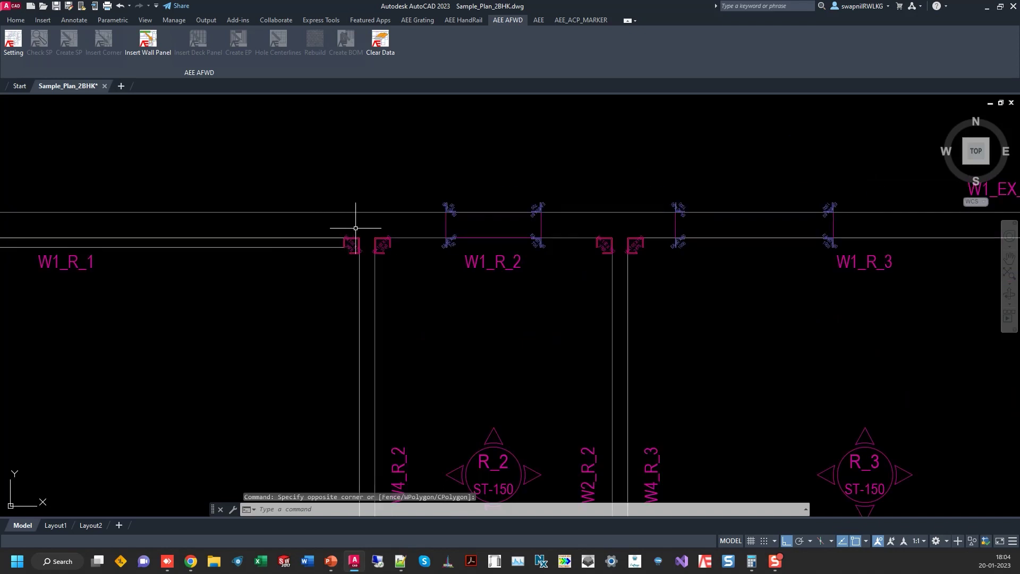
scroll(358, 229, down, 5)
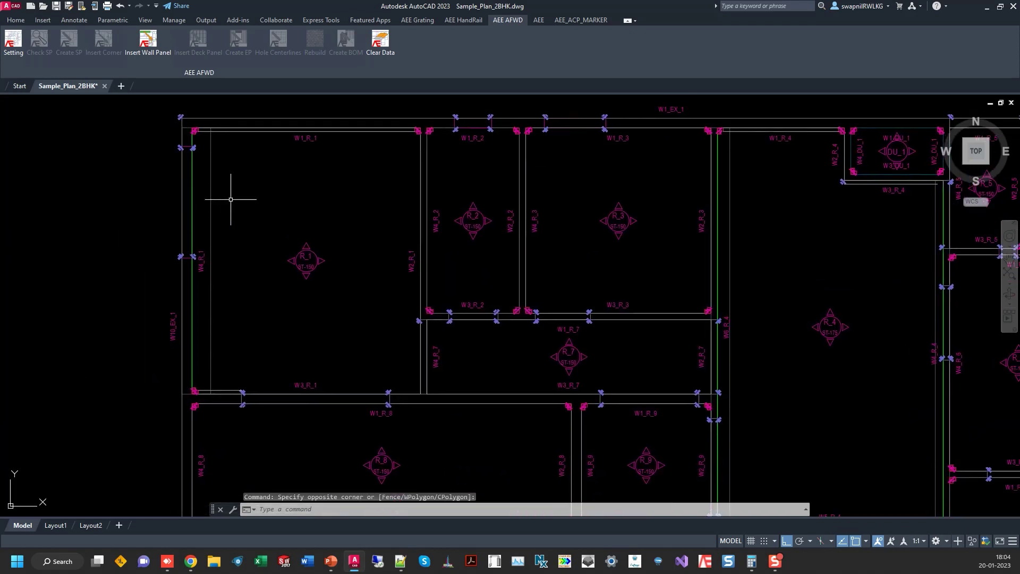
Step: Insert wall panels such as 450 WP 2950 and 450 WPR 2875, then inspect walls W1_R_1 and W1_R_2
click(136, 51)
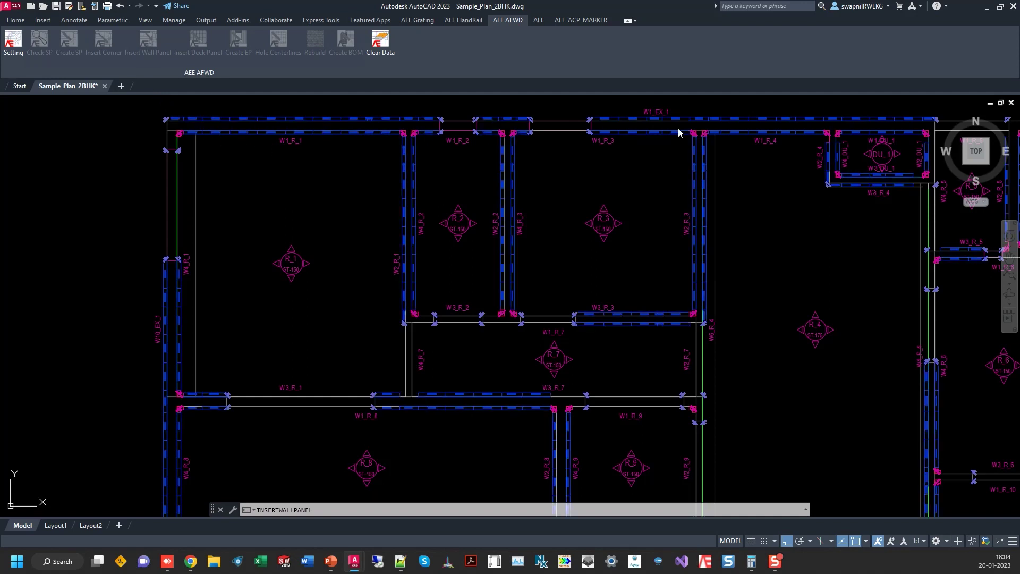
scroll(168, 118, up, 2)
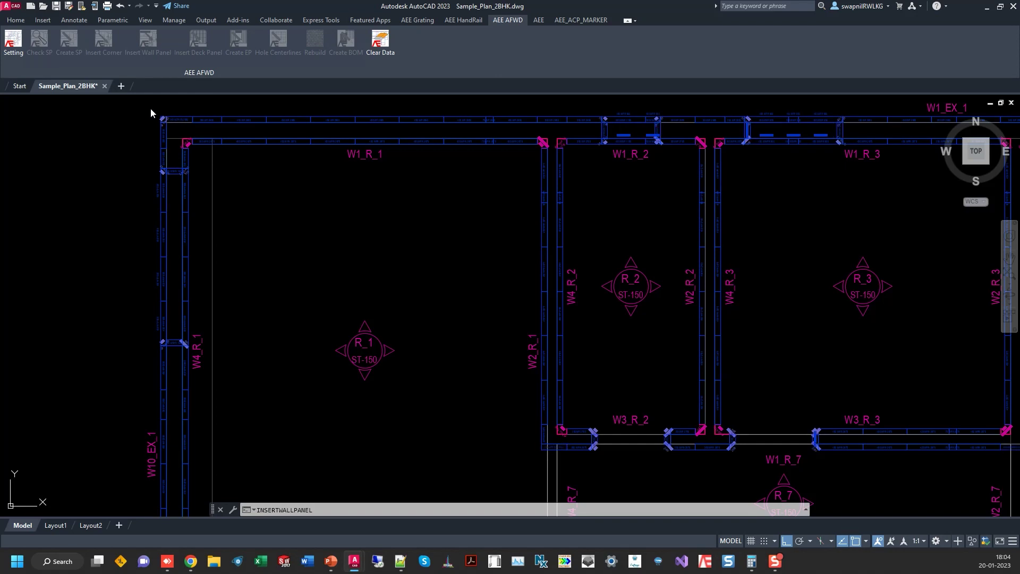
scroll(151, 108, up, 5)
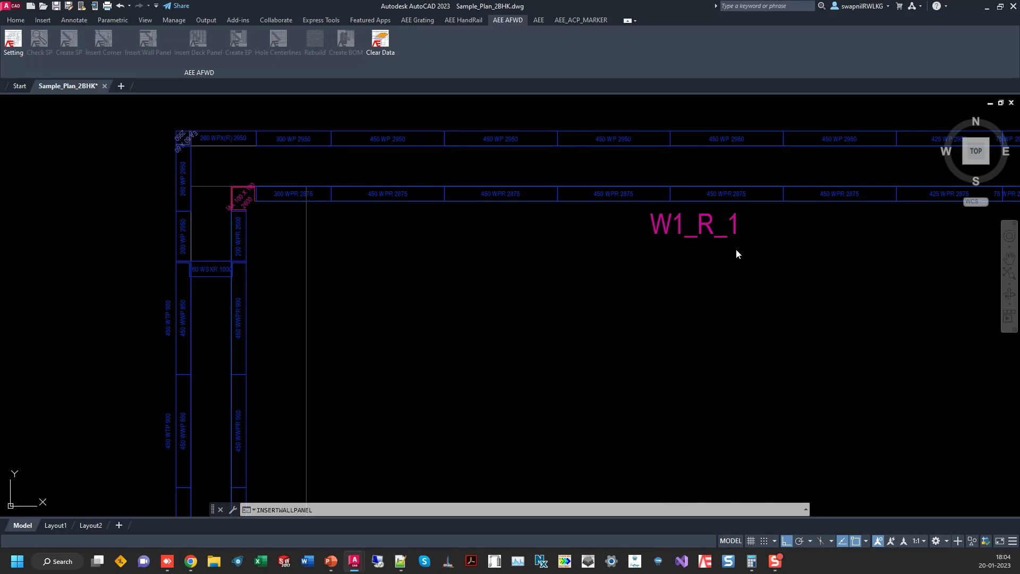
click(538, 302)
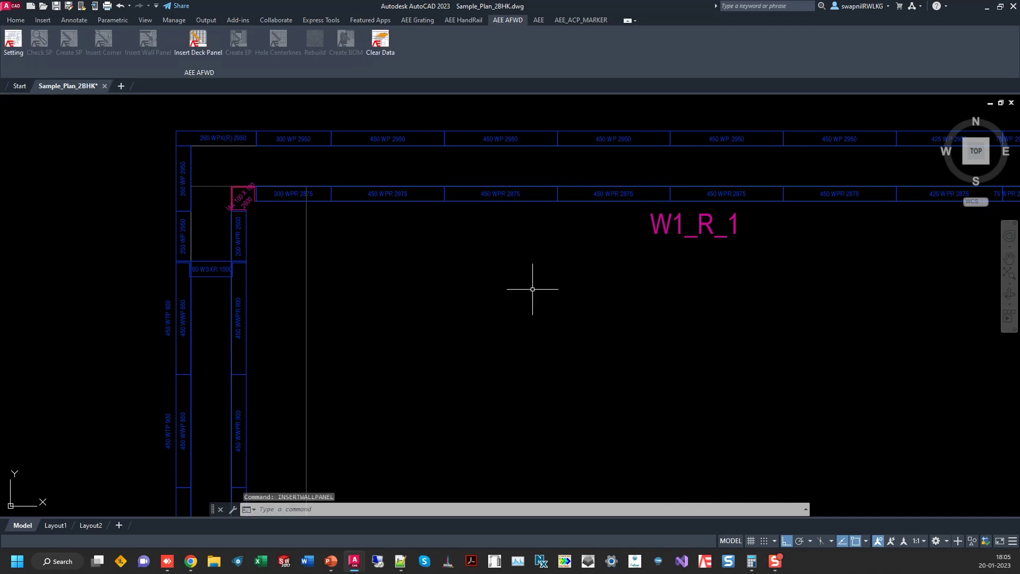
scroll(337, 144, up, 5)
middle_drag(305, 249, 7, 251)
scroll(502, 250, down, 3)
scroll(764, 314, up, 2)
scroll(764, 315, up, 1)
mouse_move(786, 285)
middle_down()
mouse_move(790, 339)
mouse_move(934, 341)
middle_up()
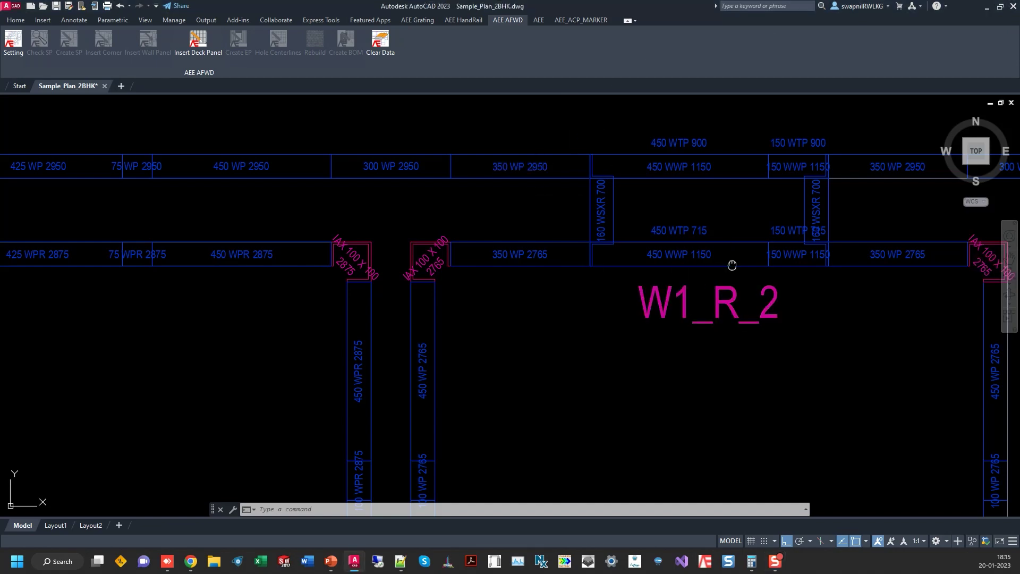
middle_drag(795, 264, 597, 279)
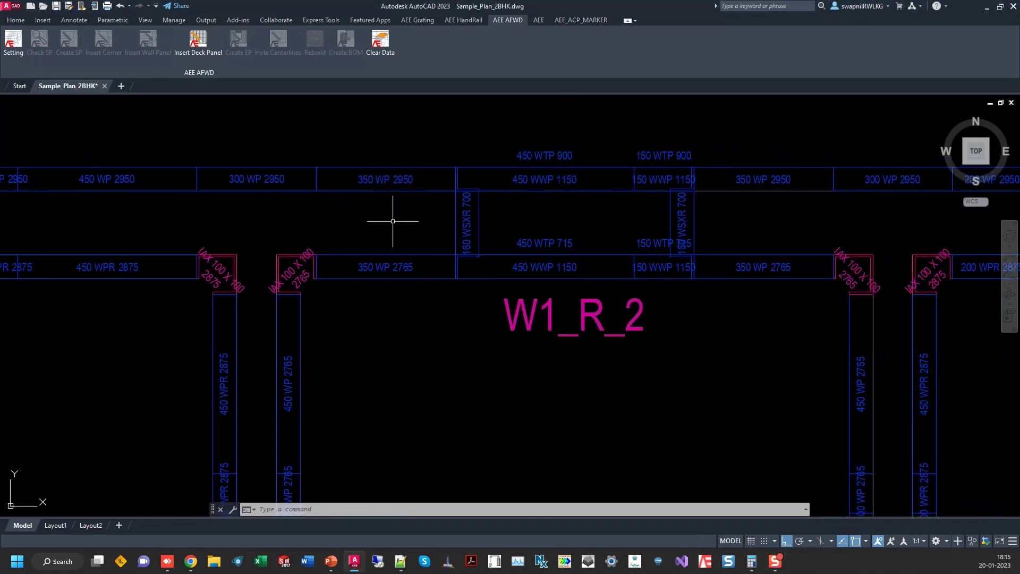
mouse_move(353, 221)
middle_down()
mouse_move(492, 240)
mouse_move(728, 232)
middle_up()
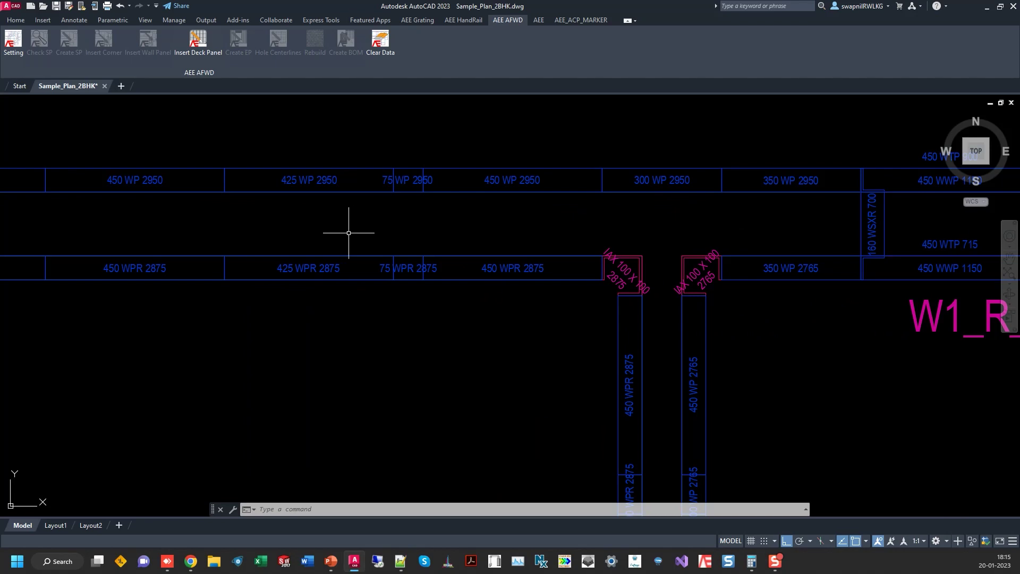
middle_drag(744, 303, 224, 287)
mouse_move(675, 302)
middle_down()
mouse_move(640, 292)
mouse_move(411, 289)
middle_up()
middle_drag(810, 273, 567, 287)
scroll(567, 287, down, 2)
scroll(663, 308, down, 4)
scroll(597, 257, down, 3)
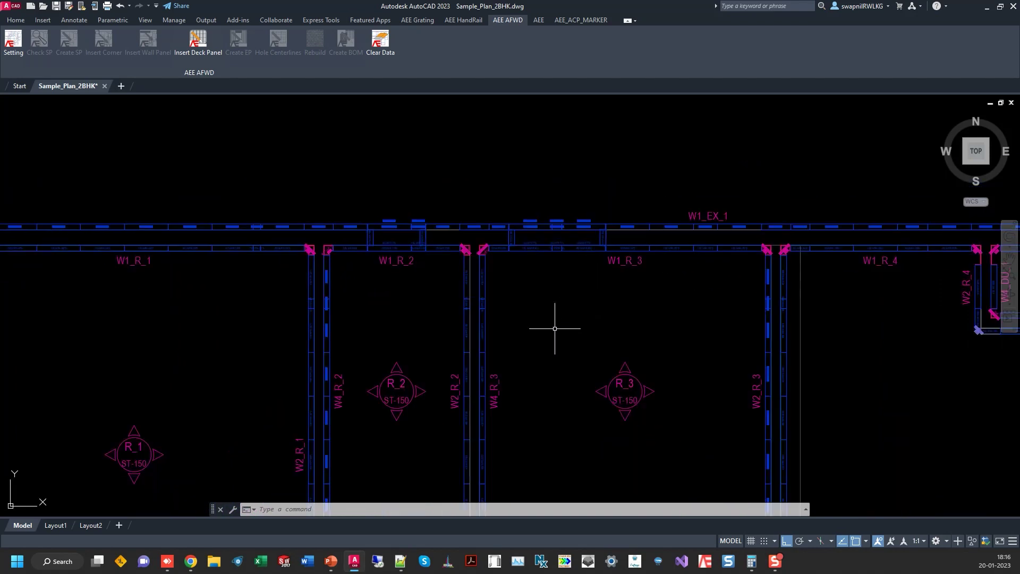
scroll(717, 335, down, 2)
mouse_move(741, 335)
middle_down()
mouse_move(497, 218)
mouse_move(447, 207)
middle_up()
middle_drag(717, 364, 202, 340)
scroll(678, 157, up, 5)
mouse_move(675, 155)
middle_down()
mouse_move(605, 235)
mouse_move(463, 205)
middle_up()
scroll(469, 206, down, 2)
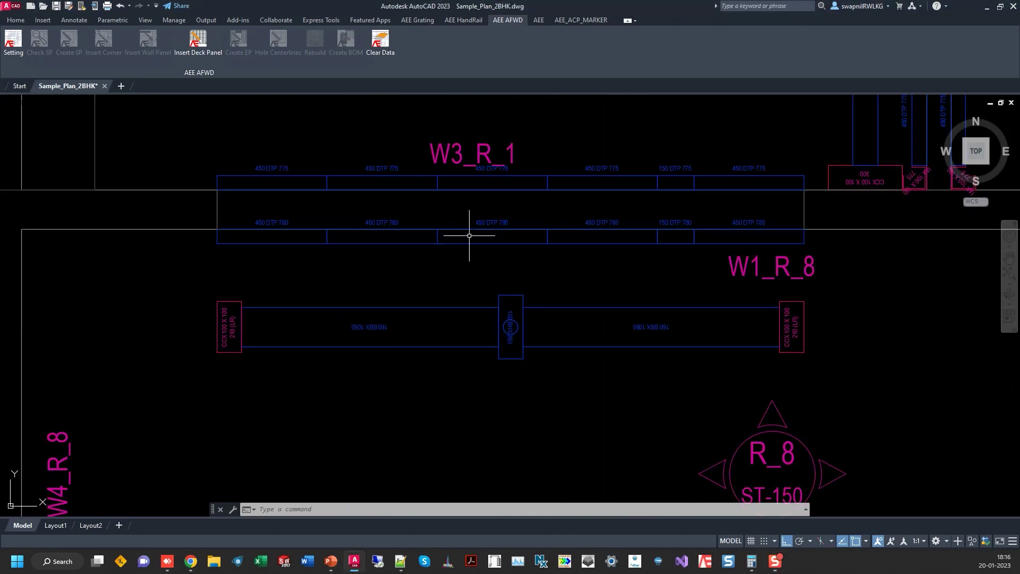
mouse_move(566, 257)
middle_down()
mouse_move(553, 296)
mouse_move(527, 278)
middle_up()
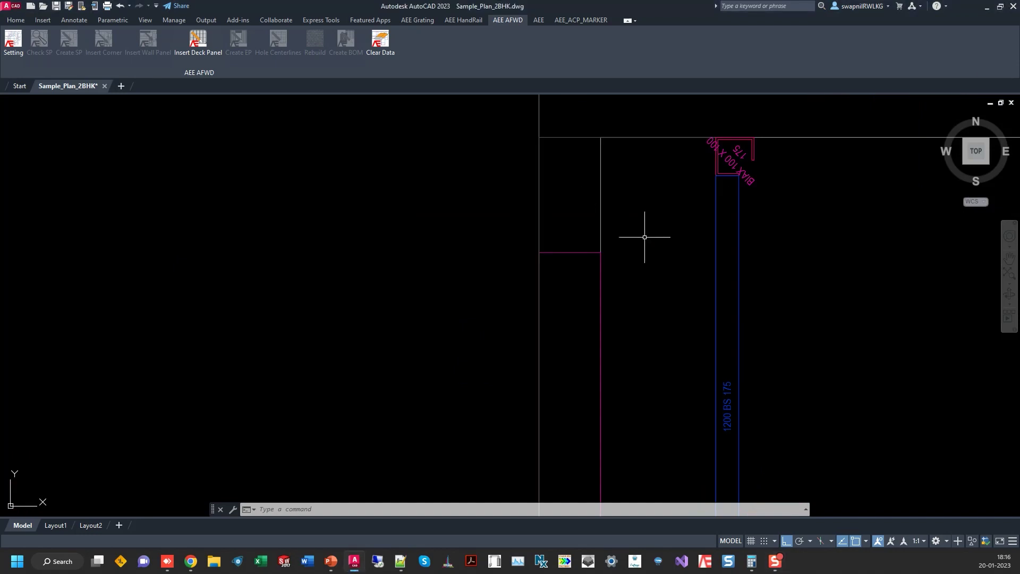
scroll(649, 235, down, 2)
middle_drag(704, 326, 708, 176)
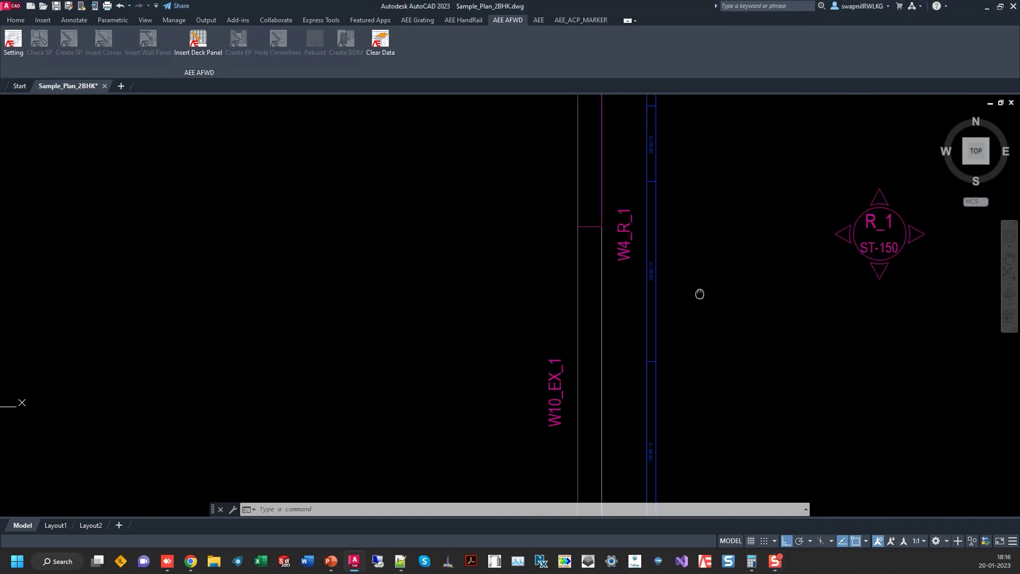
middle_drag(693, 217, 649, 116)
scroll(601, 101, up, 5)
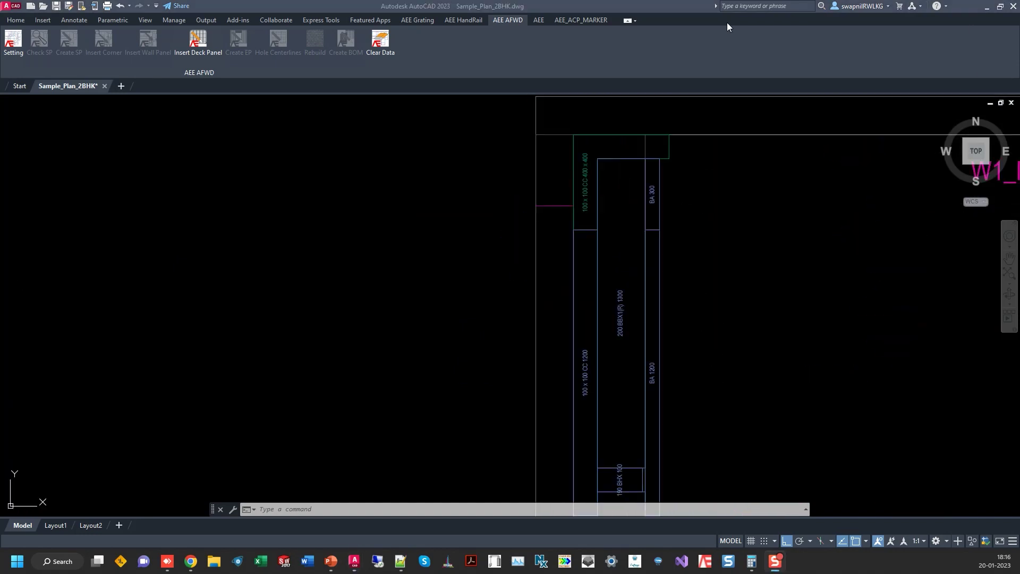
middle_drag(622, 170, 620, 213)
scroll(620, 214, down, 5)
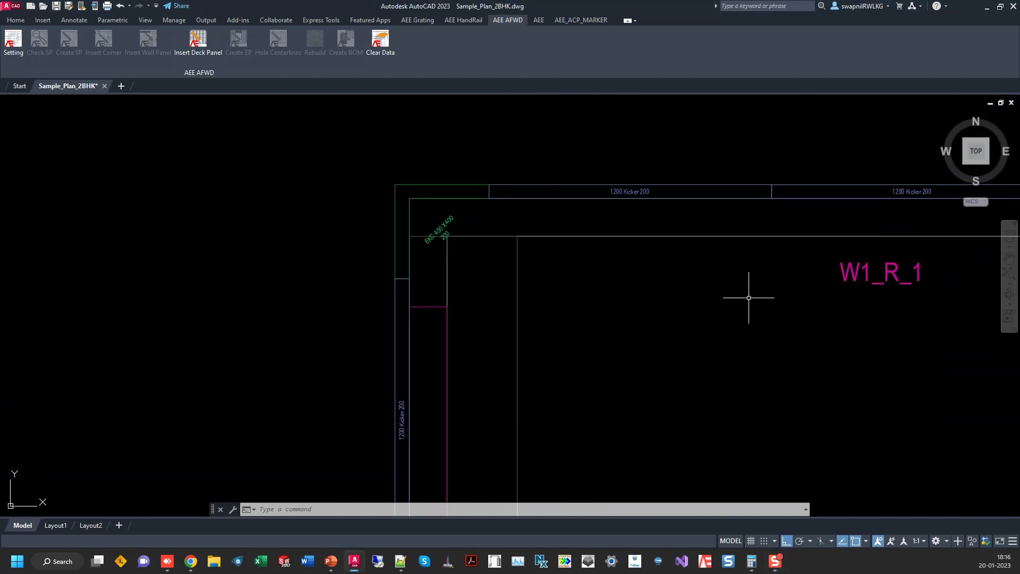
middle_drag(777, 296, 431, 314)
middle_drag(882, 351, 377, 331)
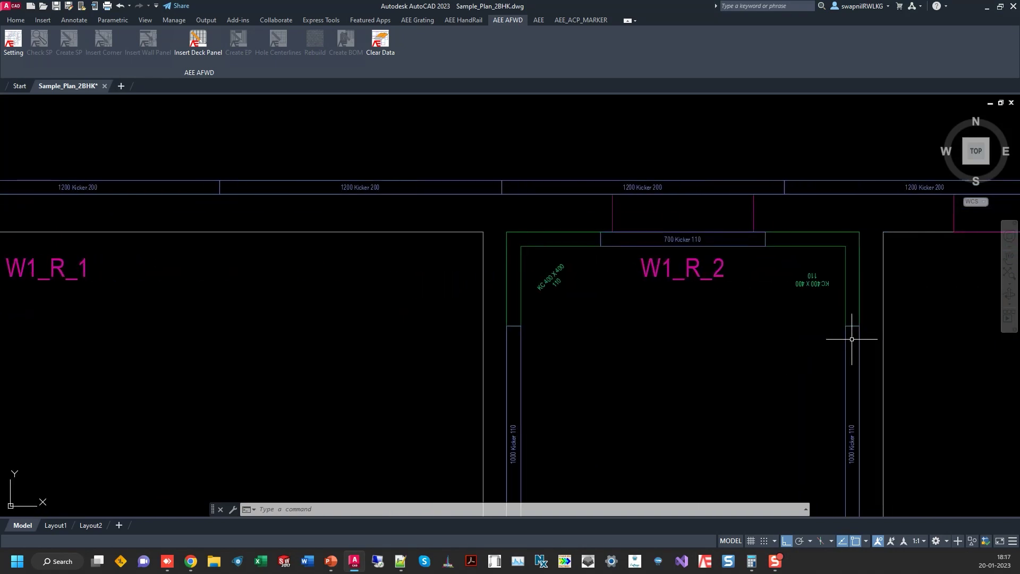
middle_drag(844, 338, 726, 226)
scroll(726, 226, down, 2)
middle_drag(649, 289, 597, 193)
scroll(597, 193, down, 2)
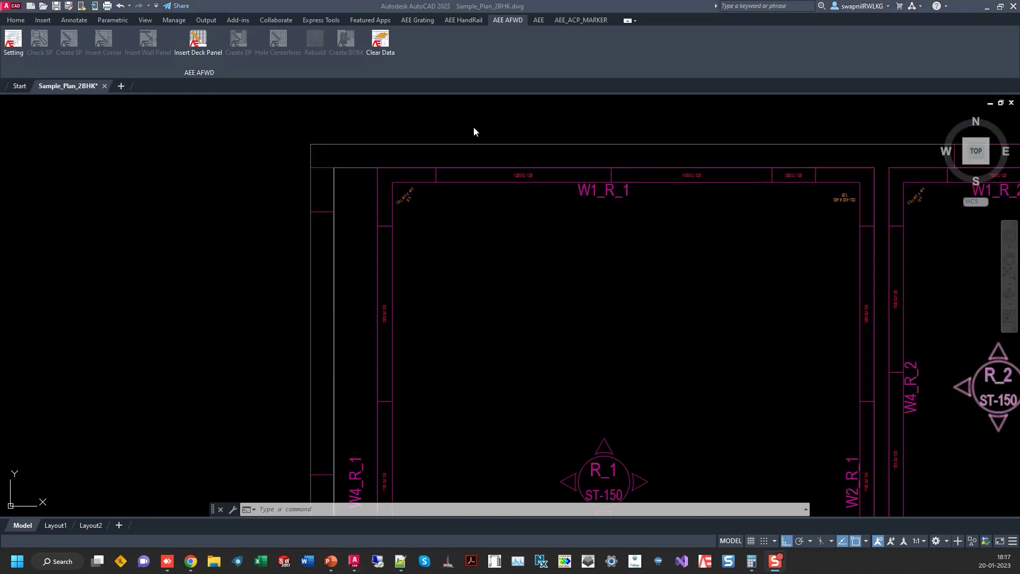
scroll(386, 174, up, 2)
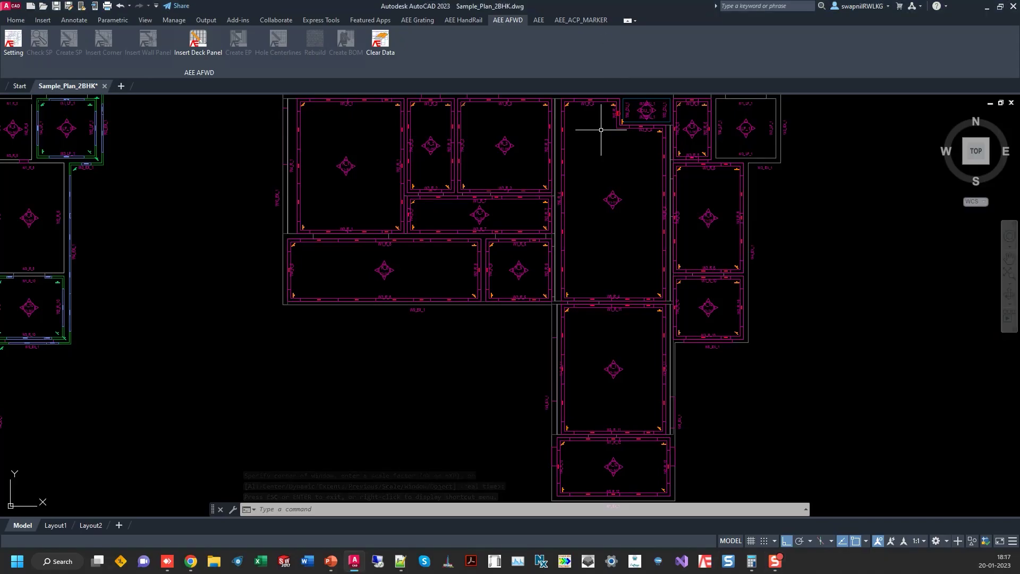
Step: Insert deck panels into all rooms' slab areas and confirm the Panel Layout message
click(206, 54)
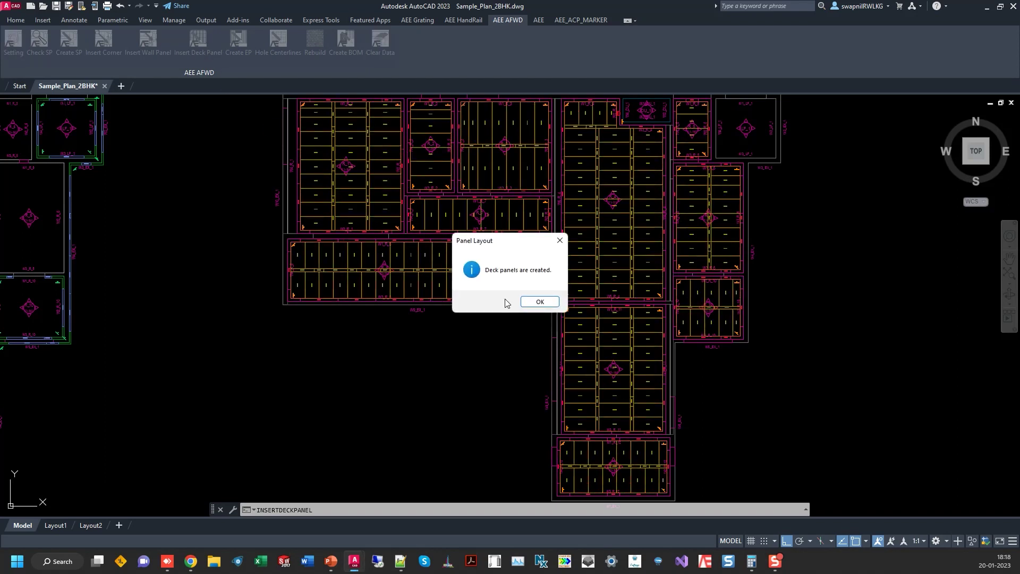
click(535, 301)
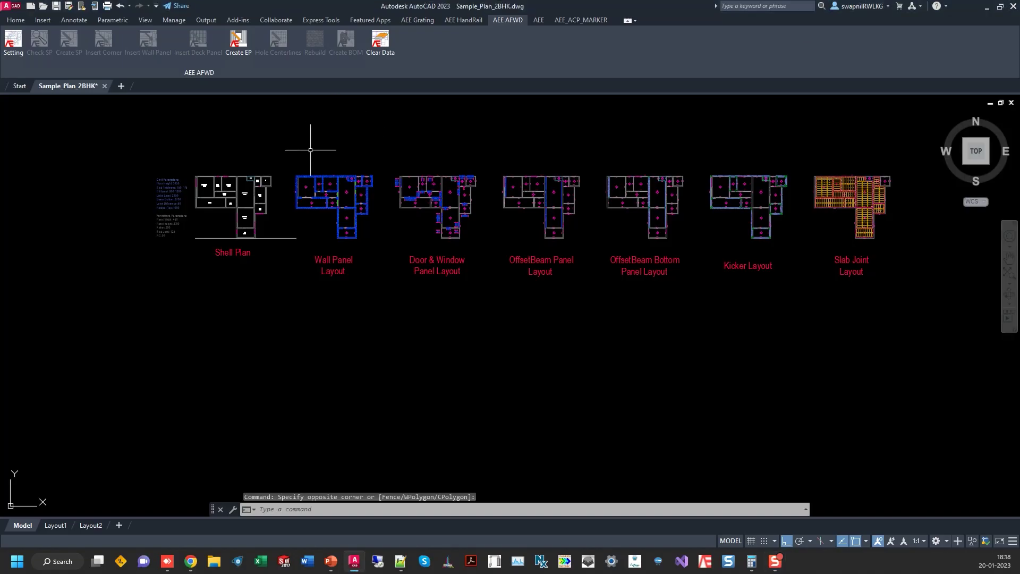
Step: Create per-wall panel elevations like W1_EX_1 and W3_R_6 below the Shell Plan and review them
click(243, 52)
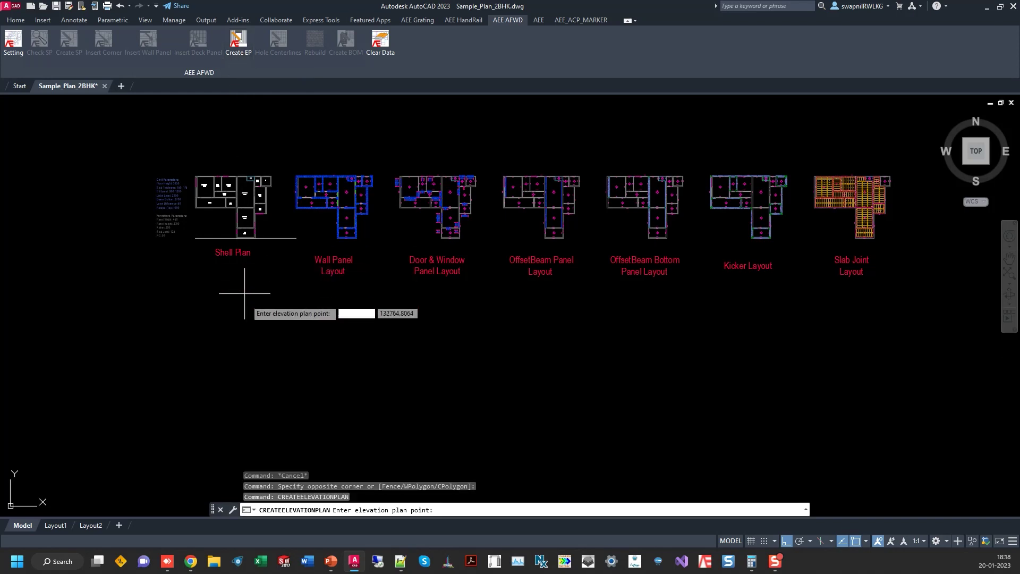
click(240, 344)
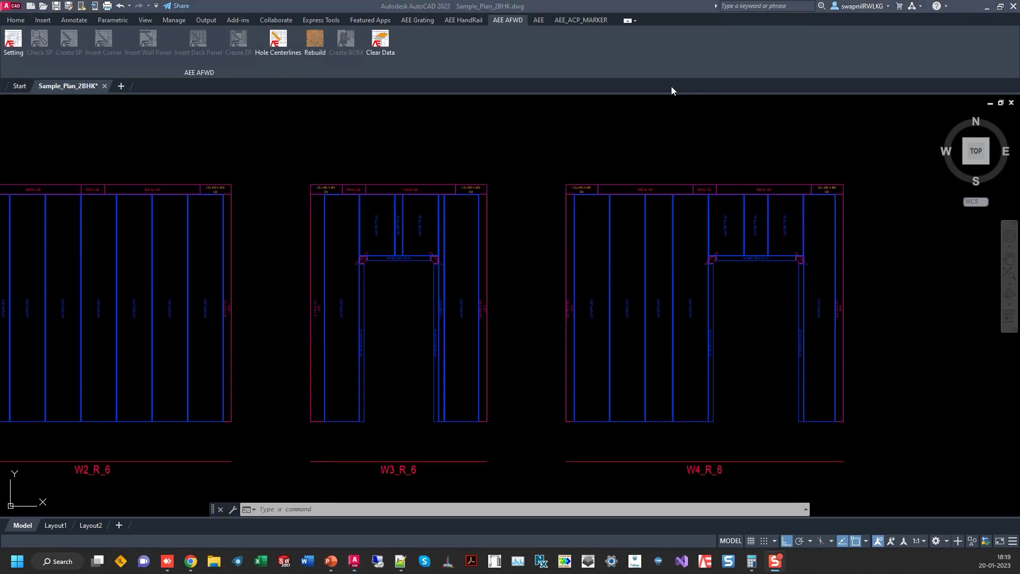
scroll(647, 216, down, 5)
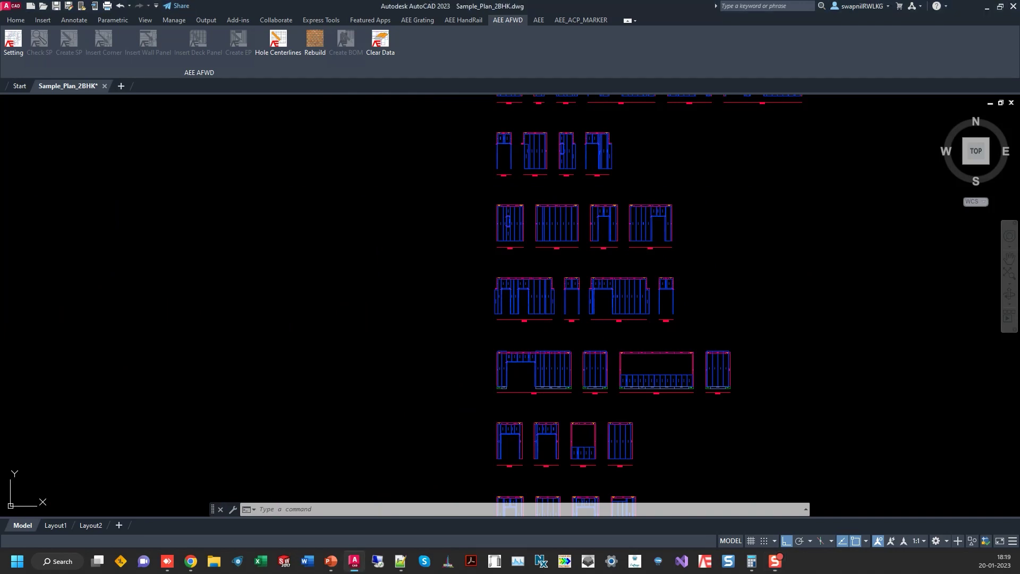
middle_drag(647, 217, 531, 275)
scroll(467, 194, up, 5)
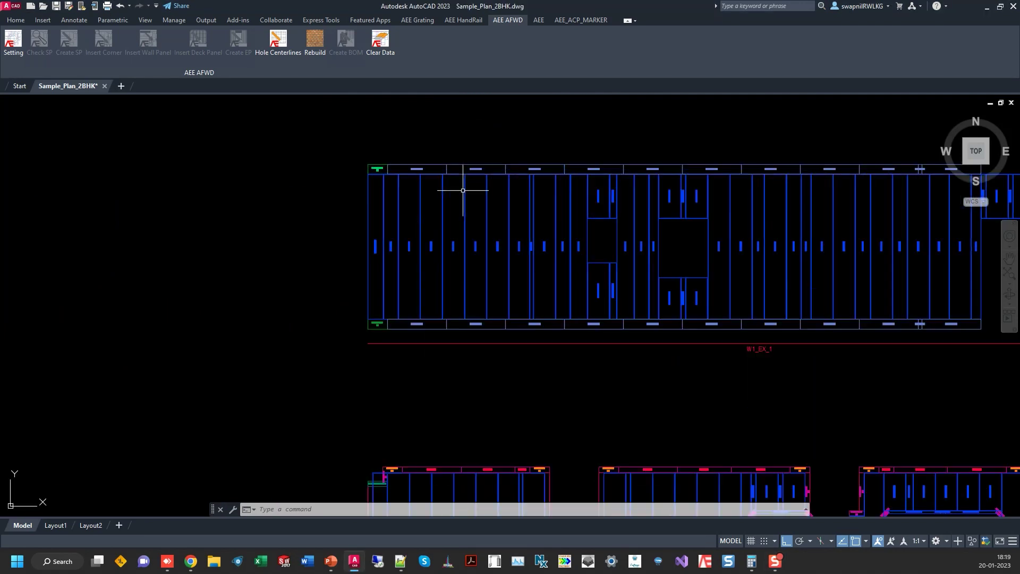
scroll(520, 201, up, 2)
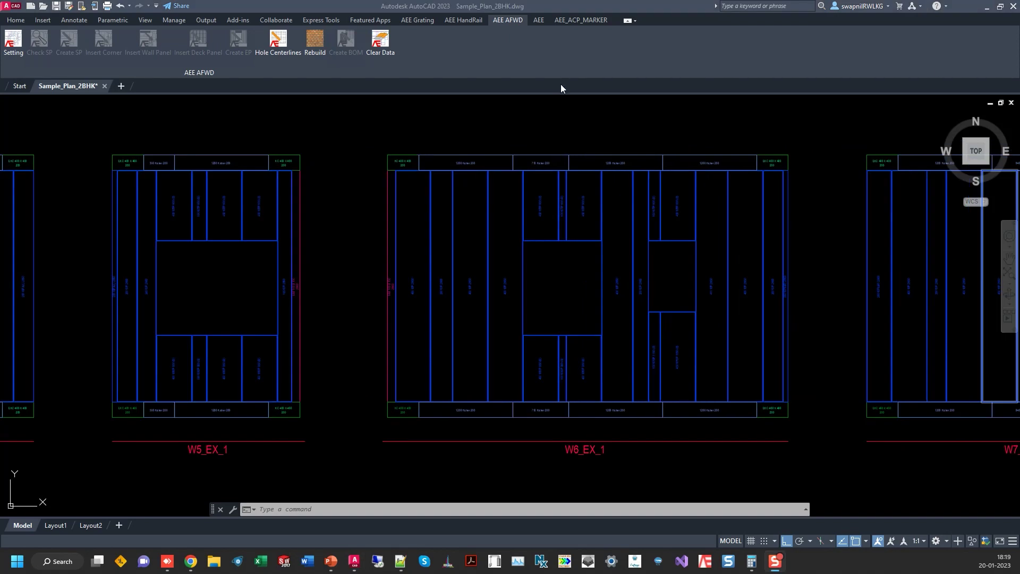
scroll(568, 161, down, 8)
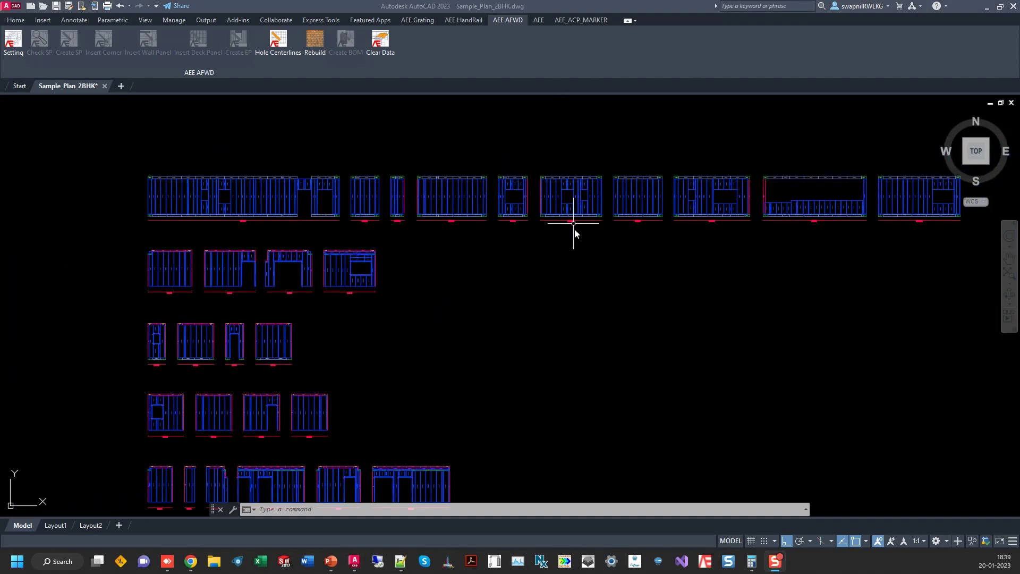
scroll(521, 319, up, 2)
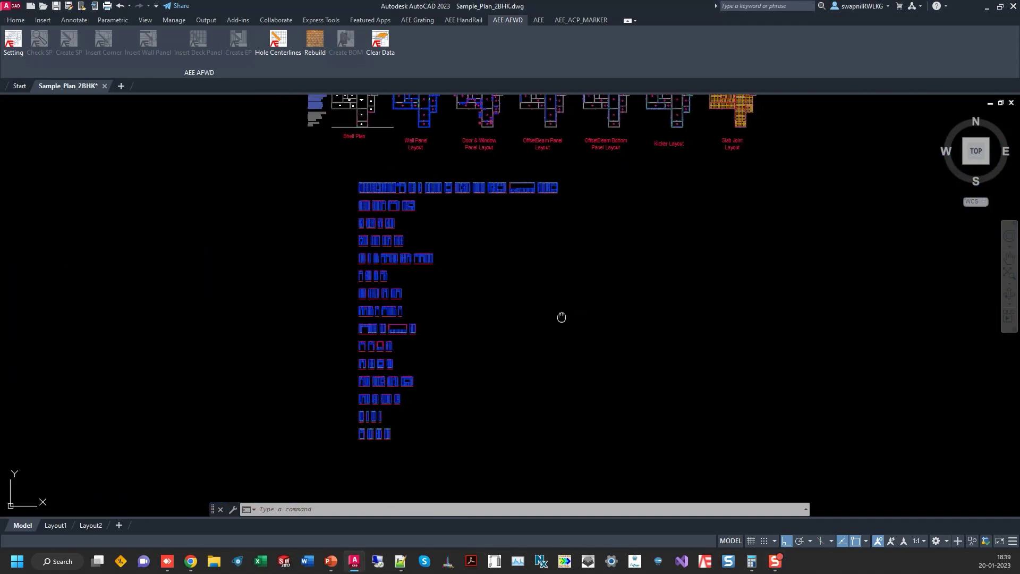
scroll(561, 340, down, 2)
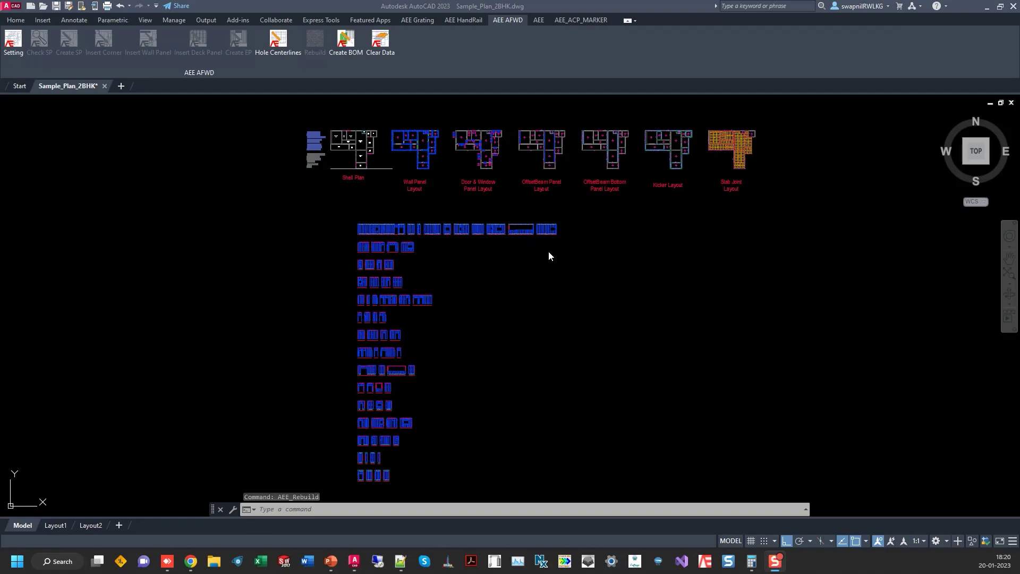
Step: Run Create BOM and acknowledge that the Excel bill of materials file opened
click(340, 56)
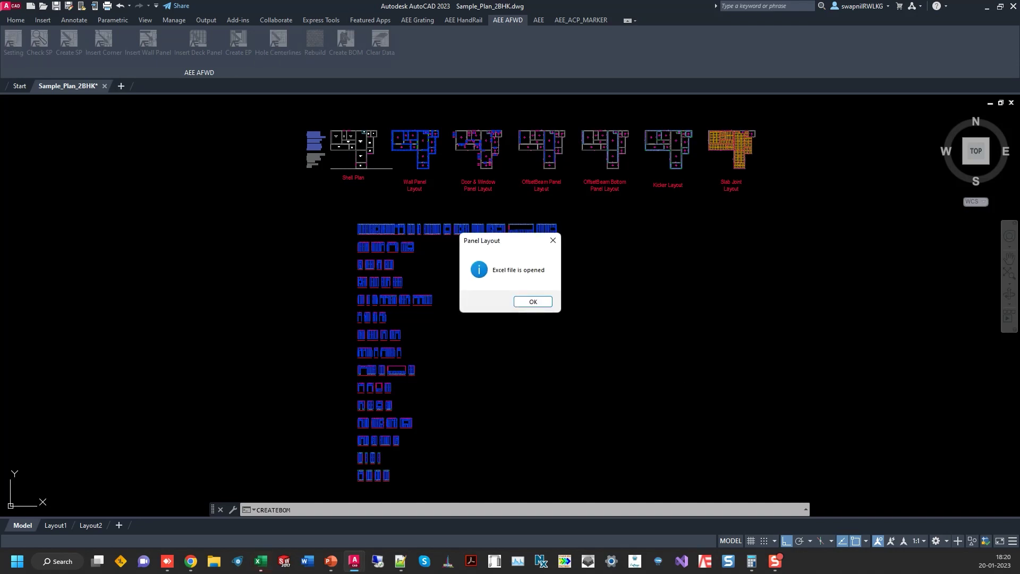
click(533, 301)
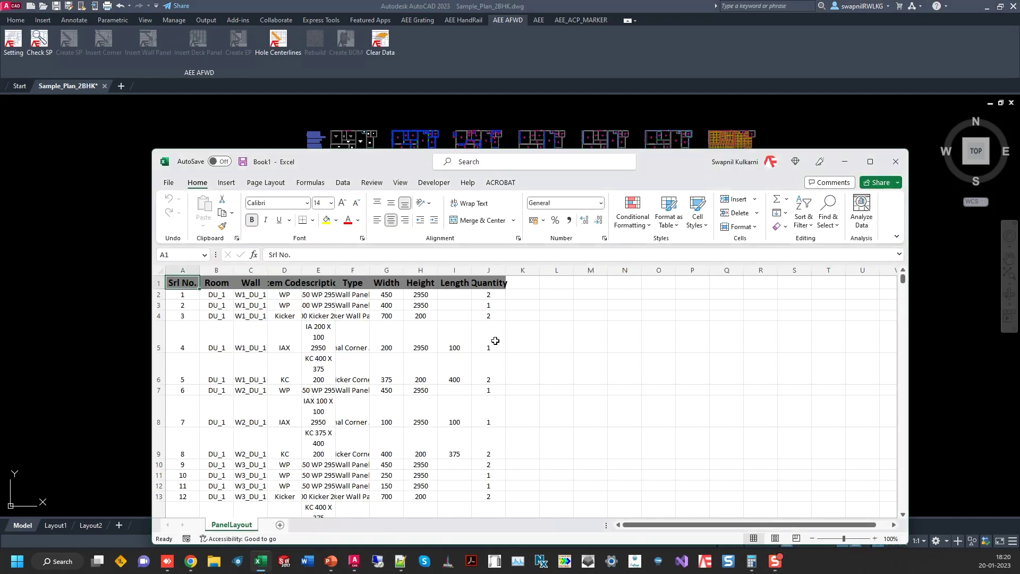
Step: Maximize the Excel window and AutoFit all columns of the PanelLayout sheet
click(494, 340)
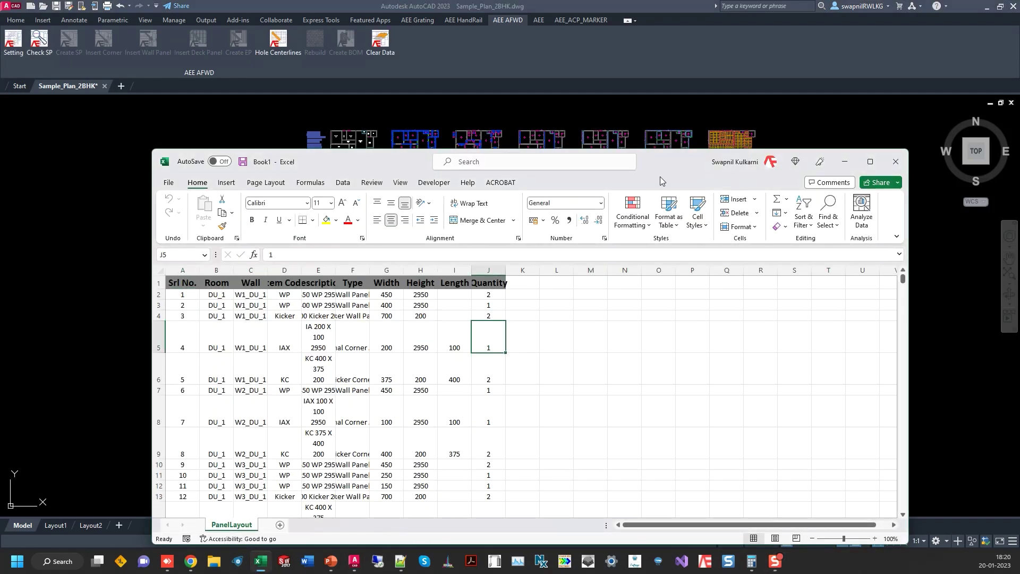
click(870, 162)
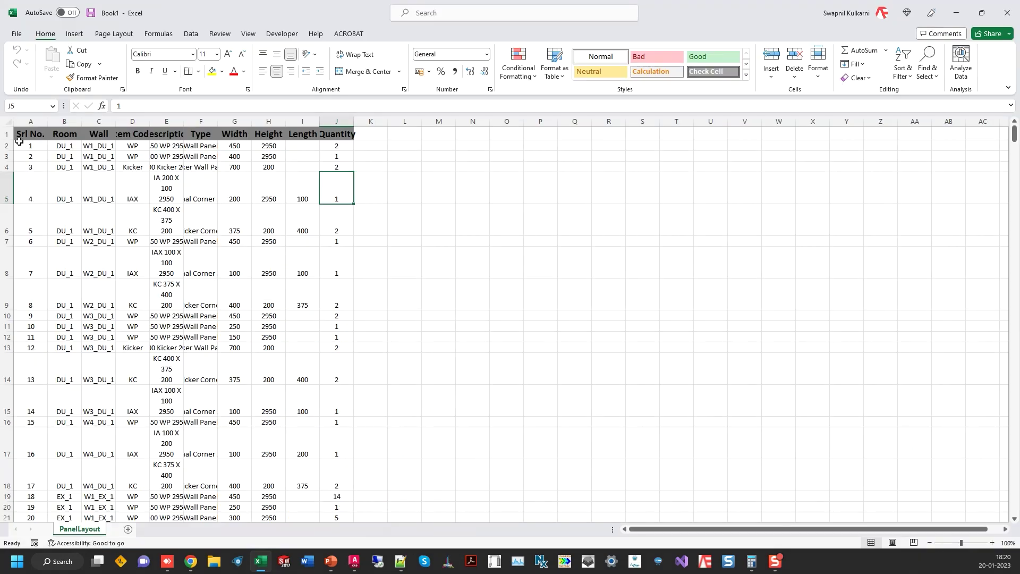
click(8, 121)
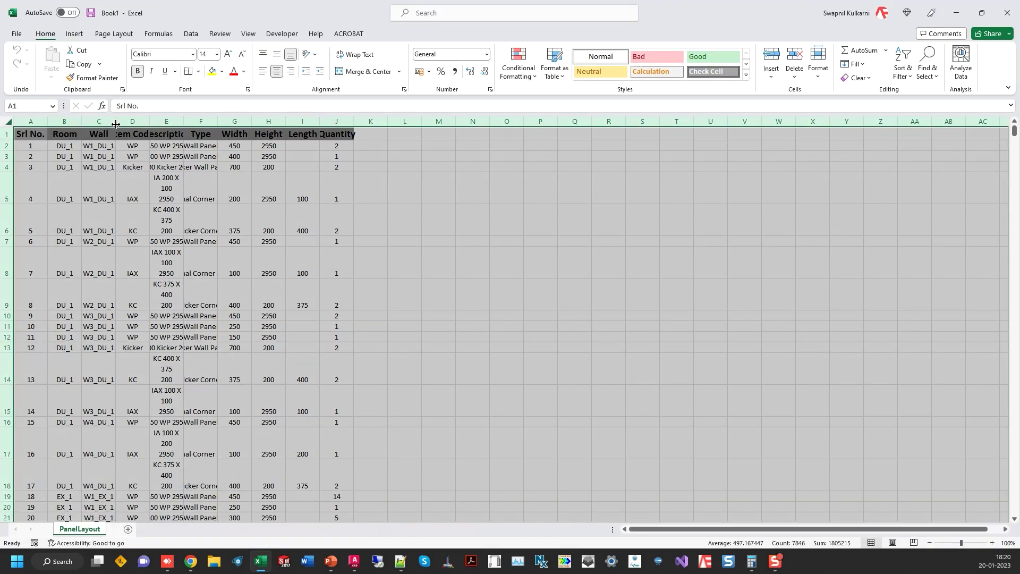
double_click(116, 124)
click(136, 241)
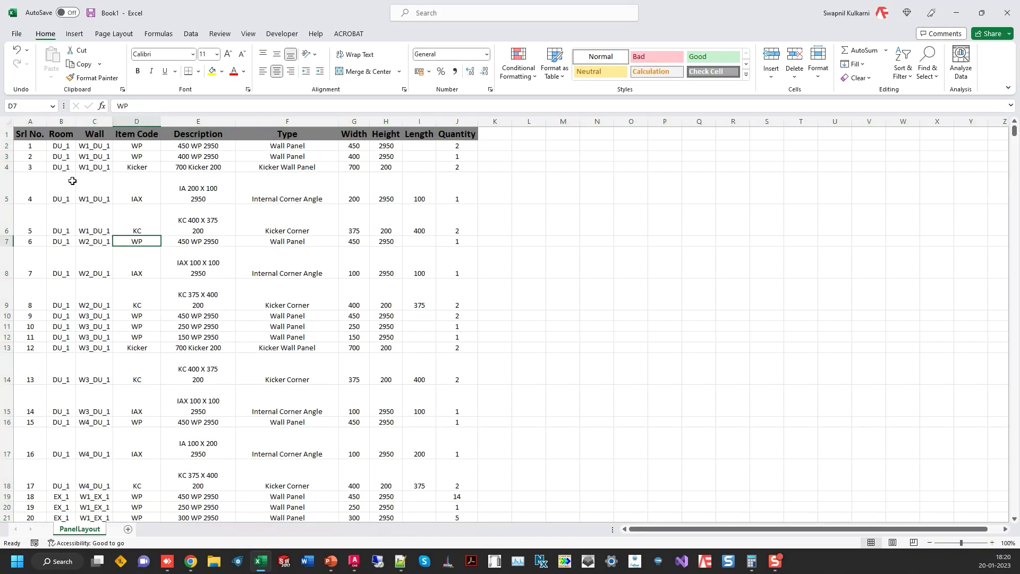
Step: Check the room and wall codes in B2 and C2, then scroll down the panel list
ctrl+scroll(22, 179, up, 2)
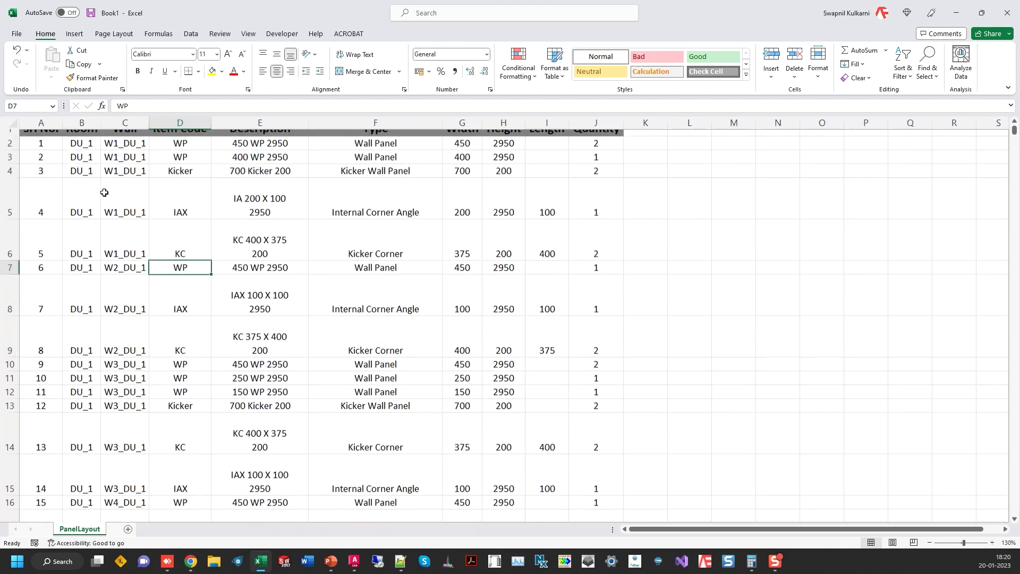
click(79, 154)
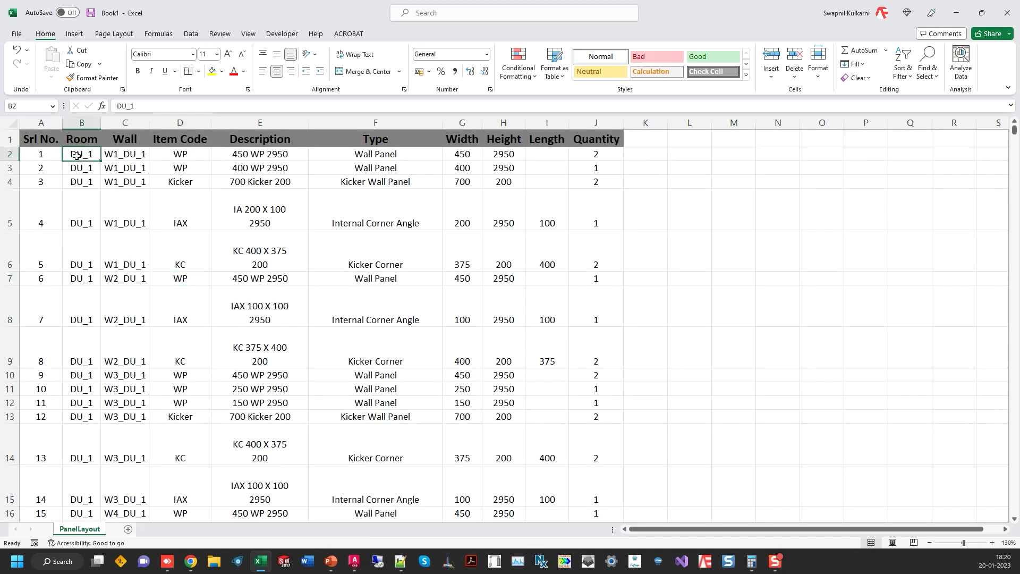
click(108, 154)
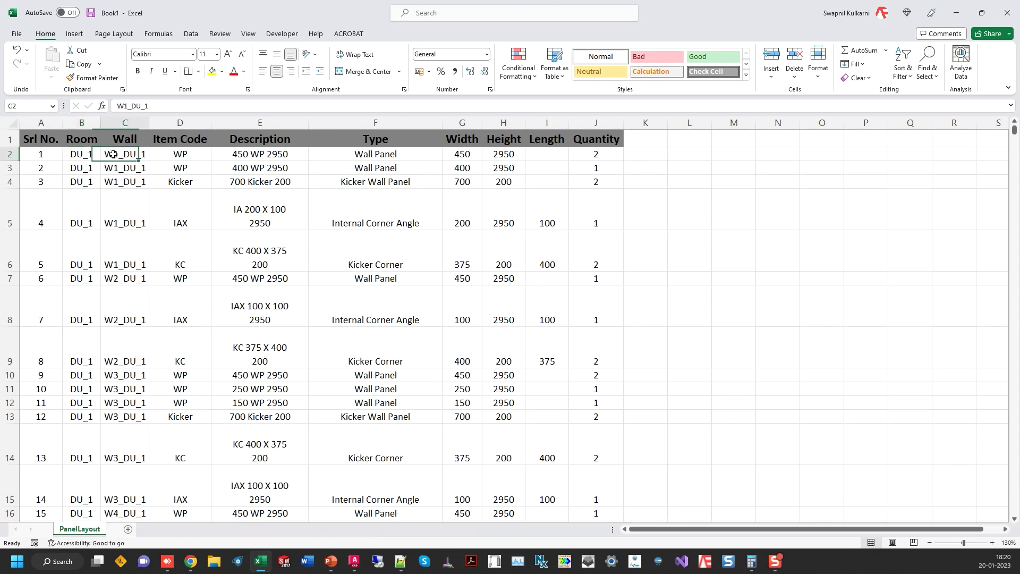
scroll(107, 303, down, 3)
scroll(107, 303, down, 3)
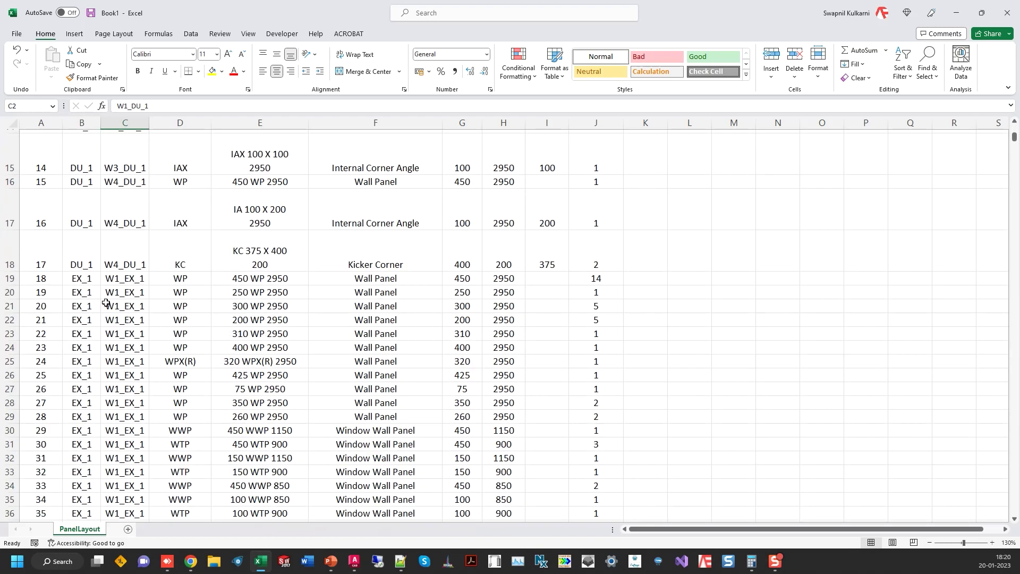
scroll(88, 225, down, 15)
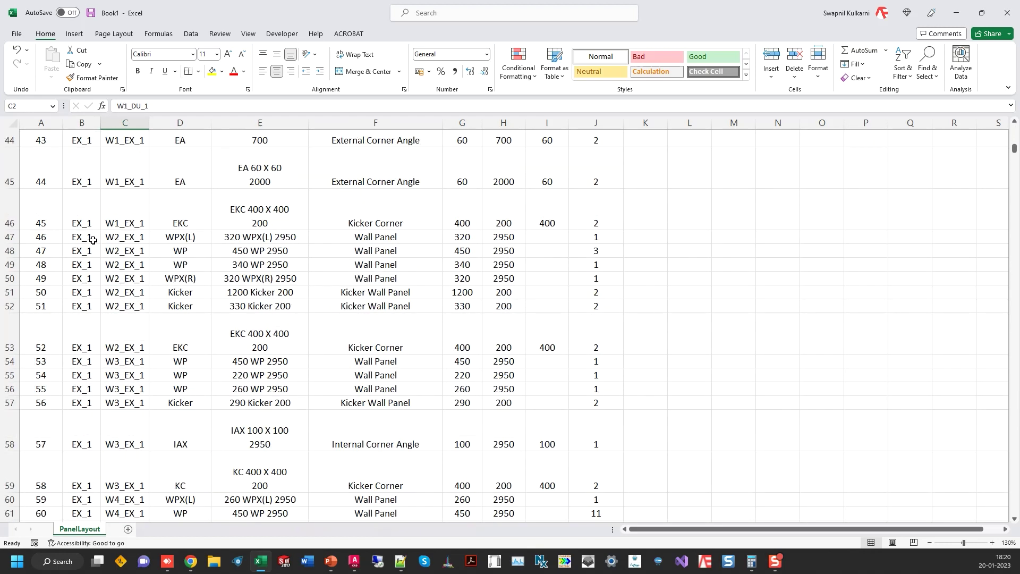
scroll(101, 263, down, 17)
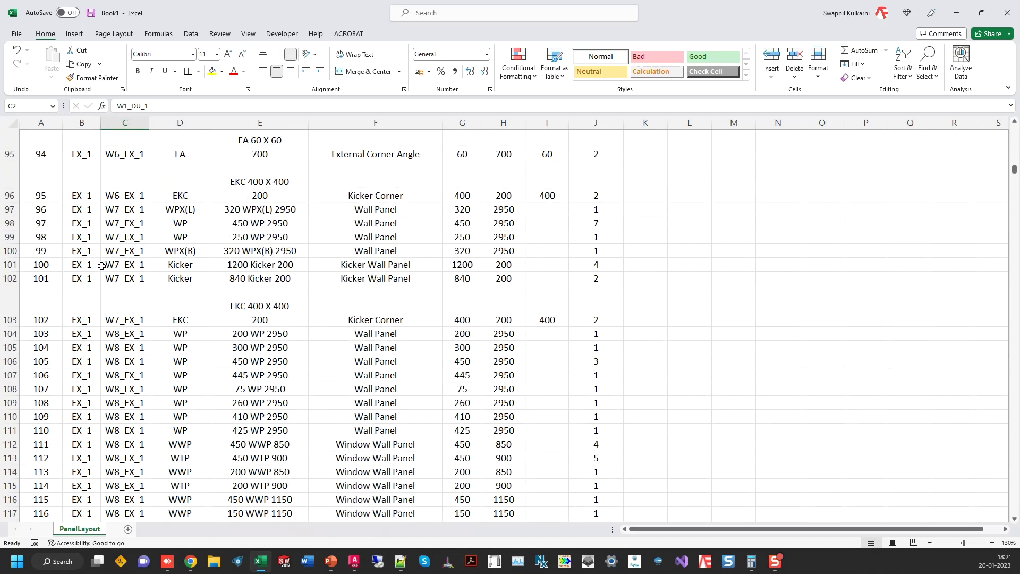
scroll(101, 278, down, 6)
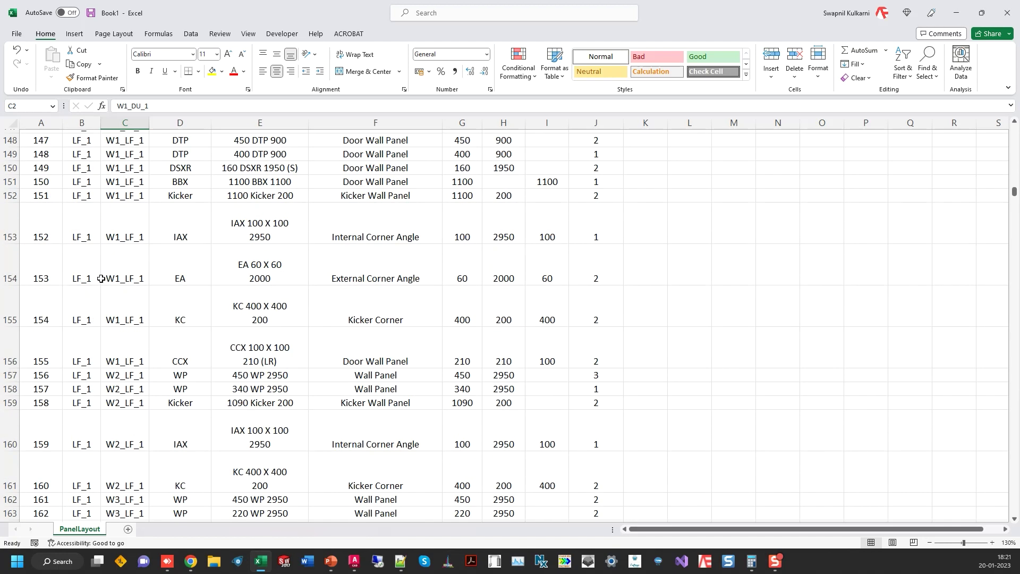
scroll(101, 279, down, 10)
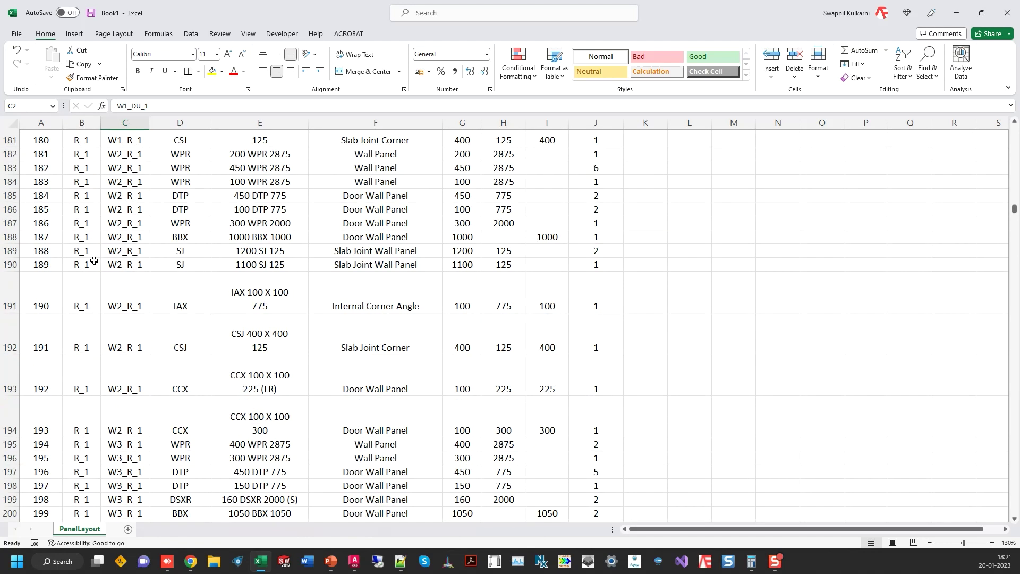
scroll(94, 257, up, 4)
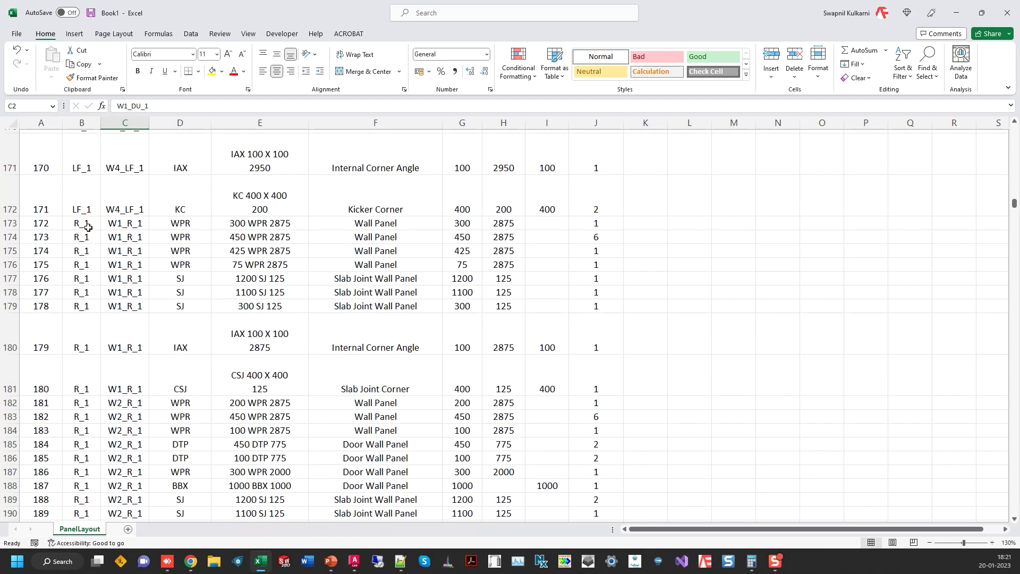
Step: Select cell B173, the first R_1 row, and scroll to locate the end of R_1
click(84, 226)
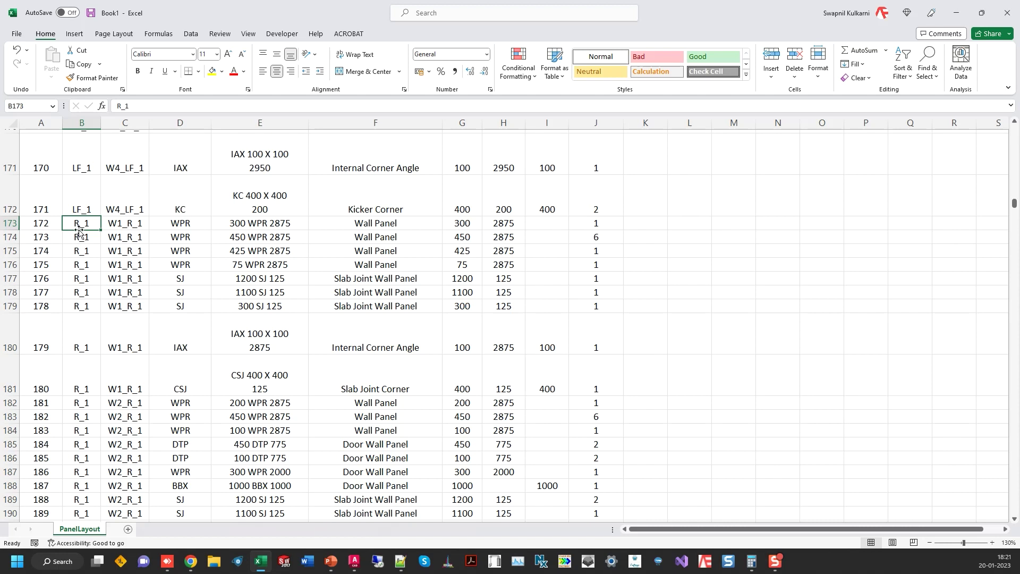
scroll(93, 255, down, 6)
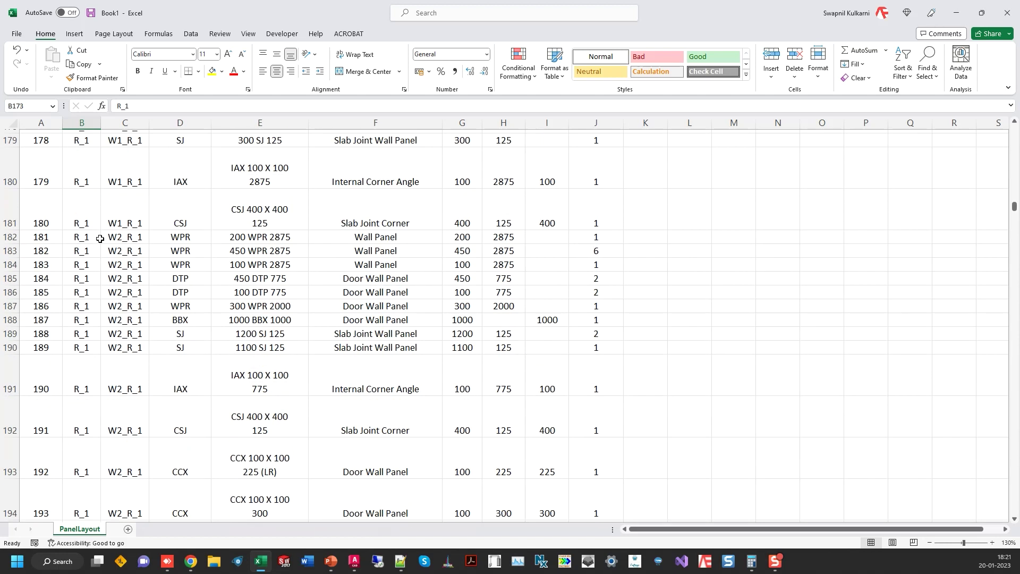
scroll(96, 271, down, 8)
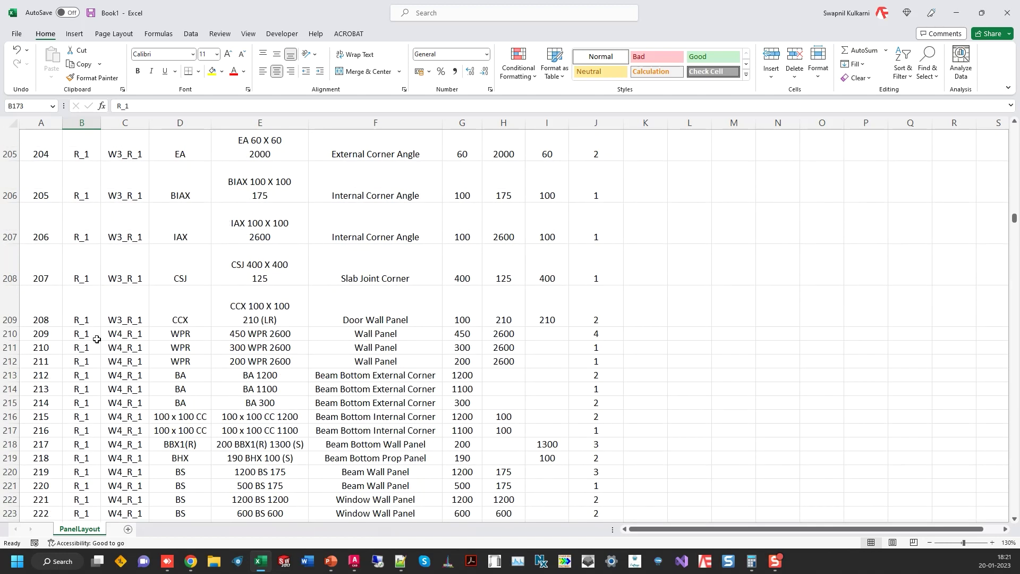
scroll(95, 361, down, 8)
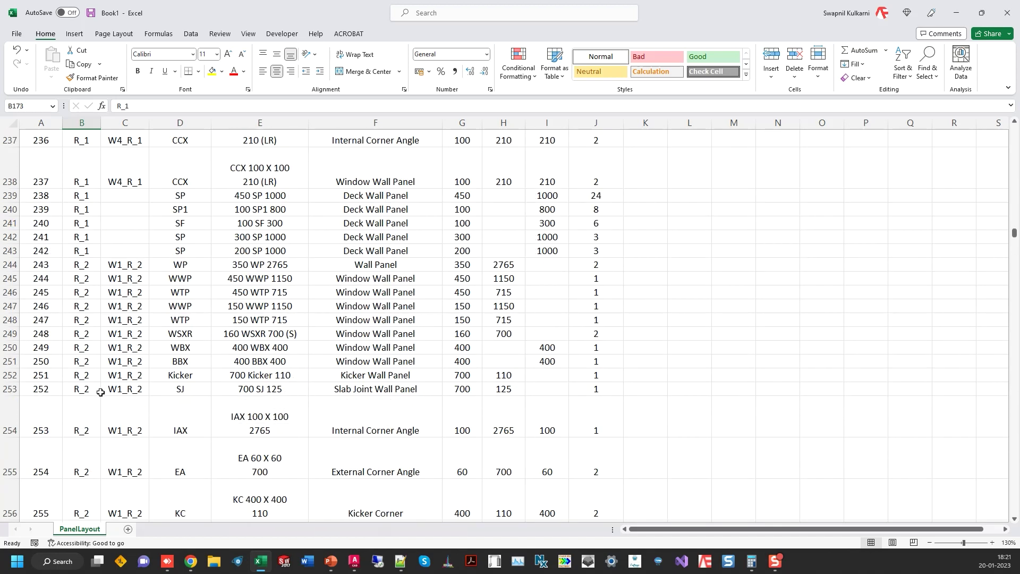
scroll(99, 381, up, 1)
Step: Extend the selection to J243 and fill the R_1 rows with yellow
shift+click(596, 250)
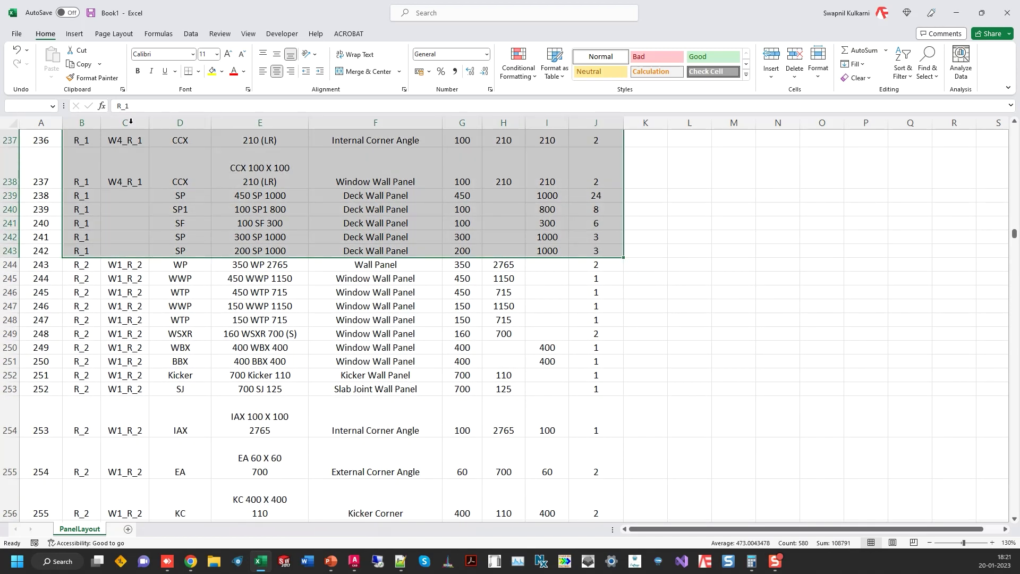
click(212, 71)
scroll(239, 340, up, 20)
scroll(238, 340, down, 1)
click(250, 289)
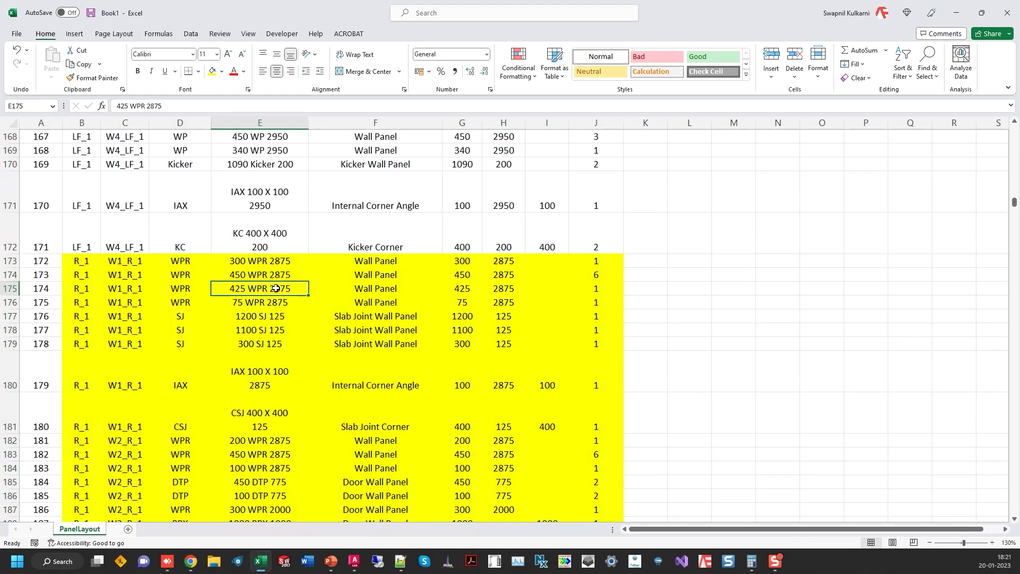
Step: Check row 173's room, wall, item code, description, width, height and quantity cells
click(84, 266)
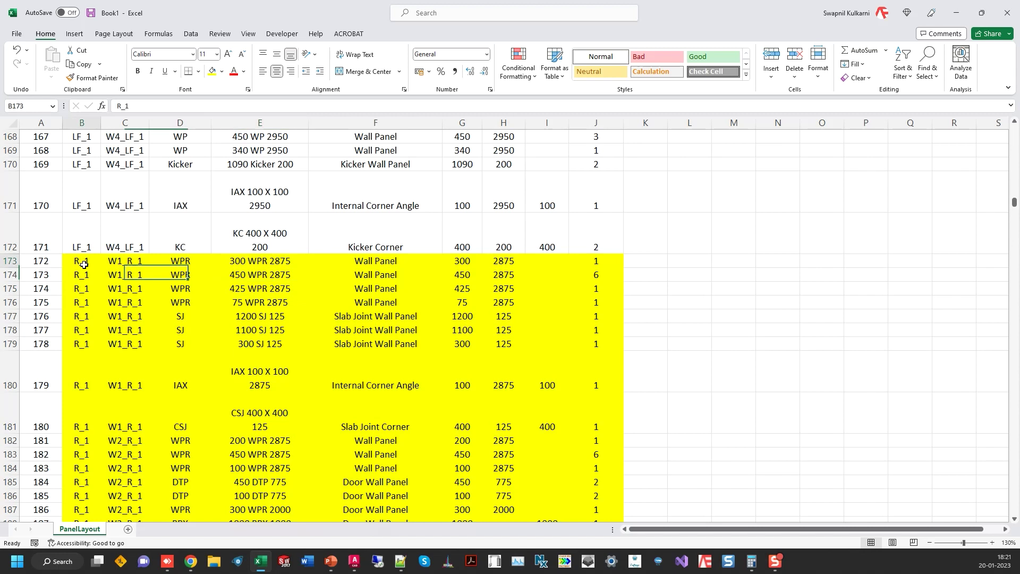
click(126, 264)
click(180, 264)
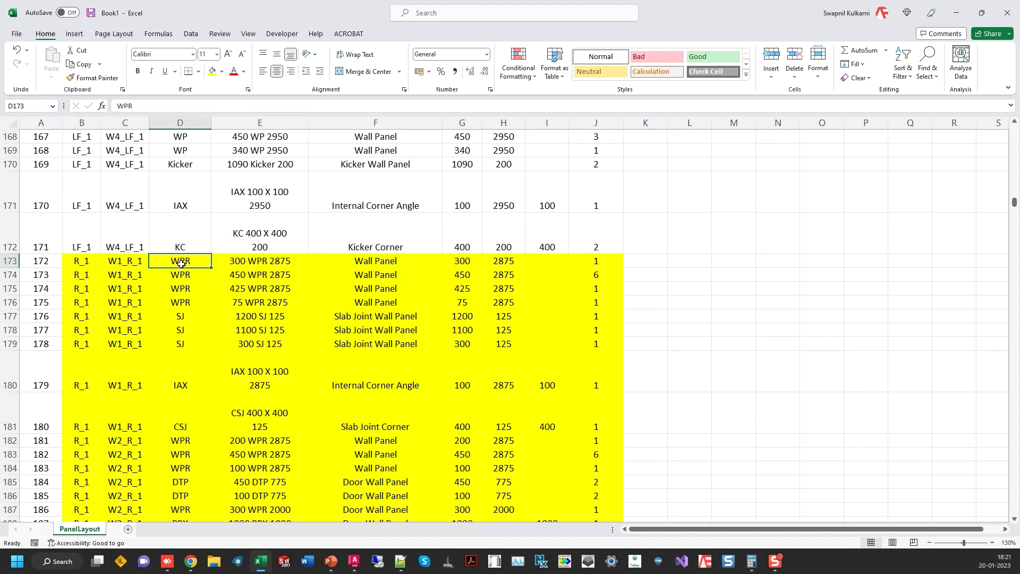
click(268, 265)
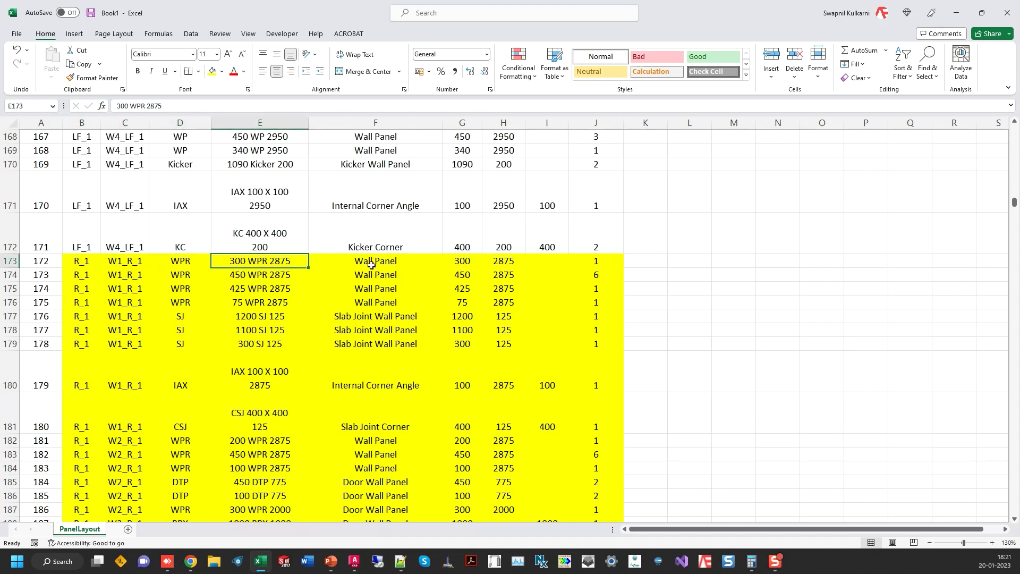
click(468, 262)
click(485, 263)
click(472, 263)
click(510, 263)
click(591, 263)
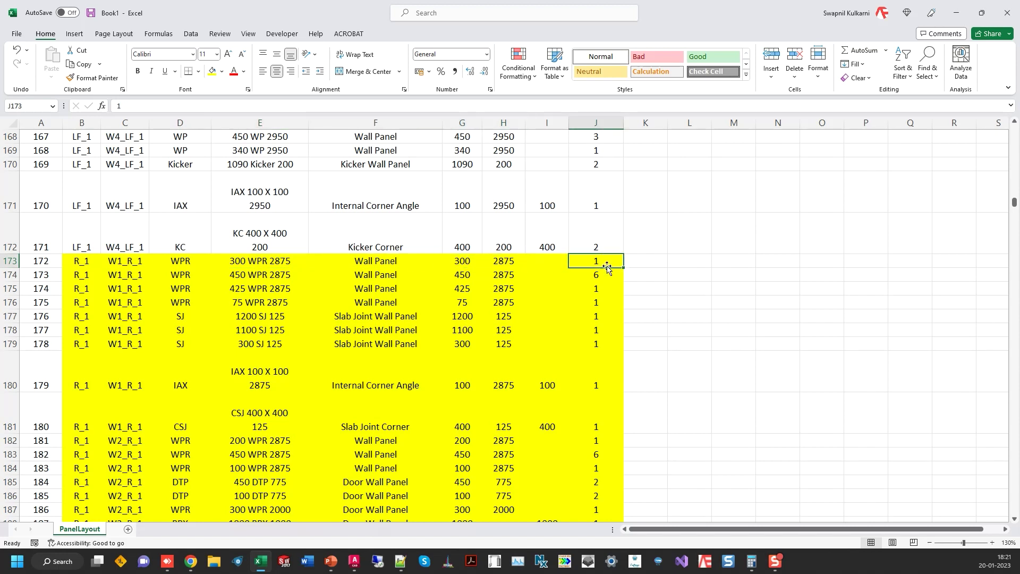